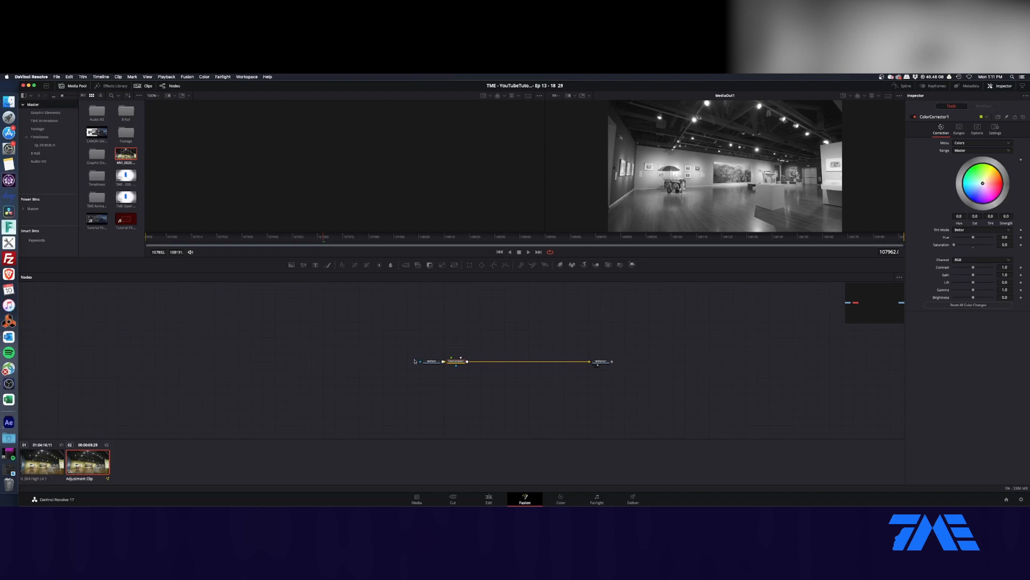
Move the MediaIn1 node farther away from ColorCorrector1 and check the desaturated result on the Edit page before returning to Fusion.
drag(430, 360, 395, 360)
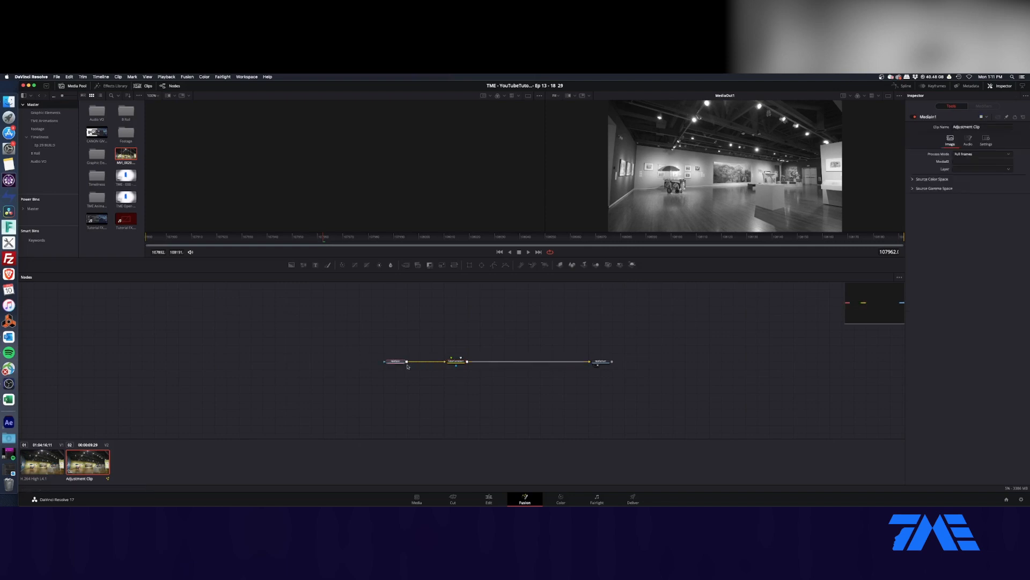
click(457, 365)
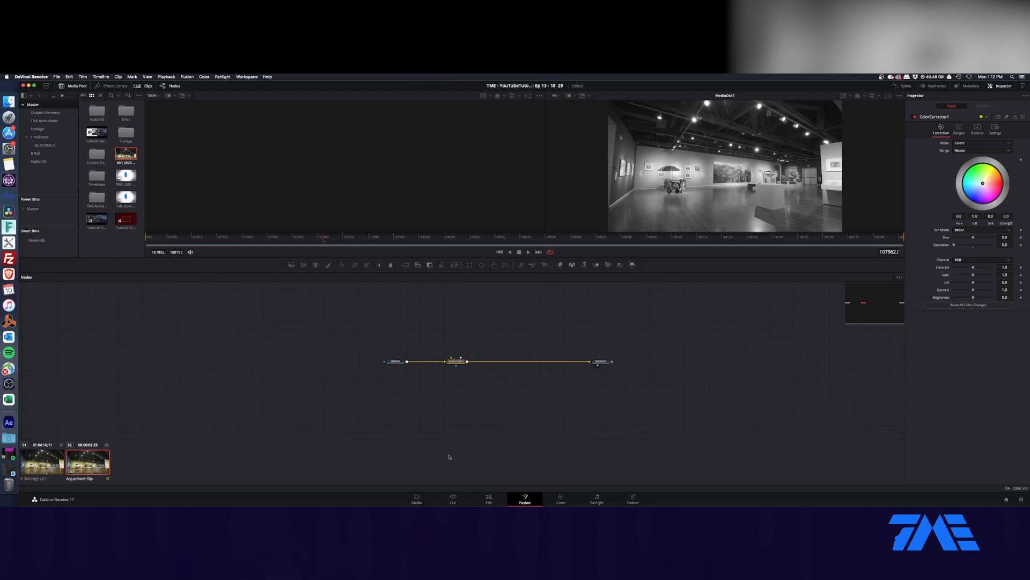
click(489, 499)
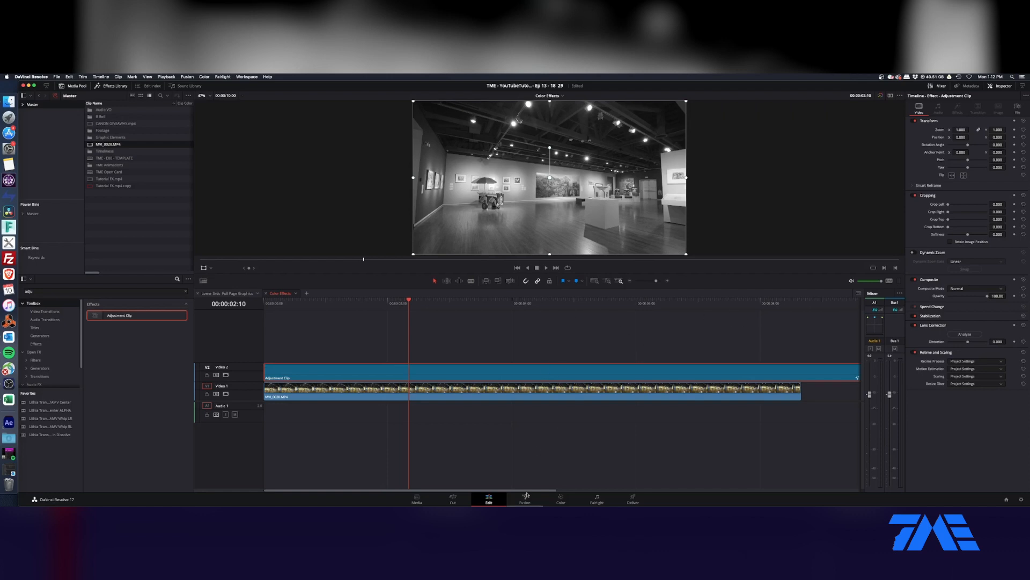
click(525, 498)
right_click(457, 363)
mouse_move(476, 349)
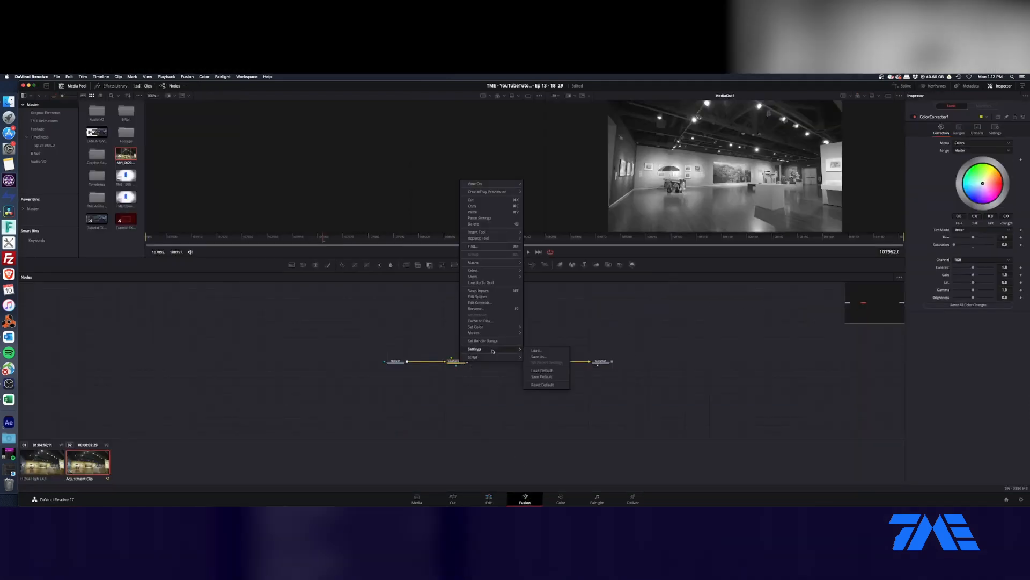
click(551, 357)
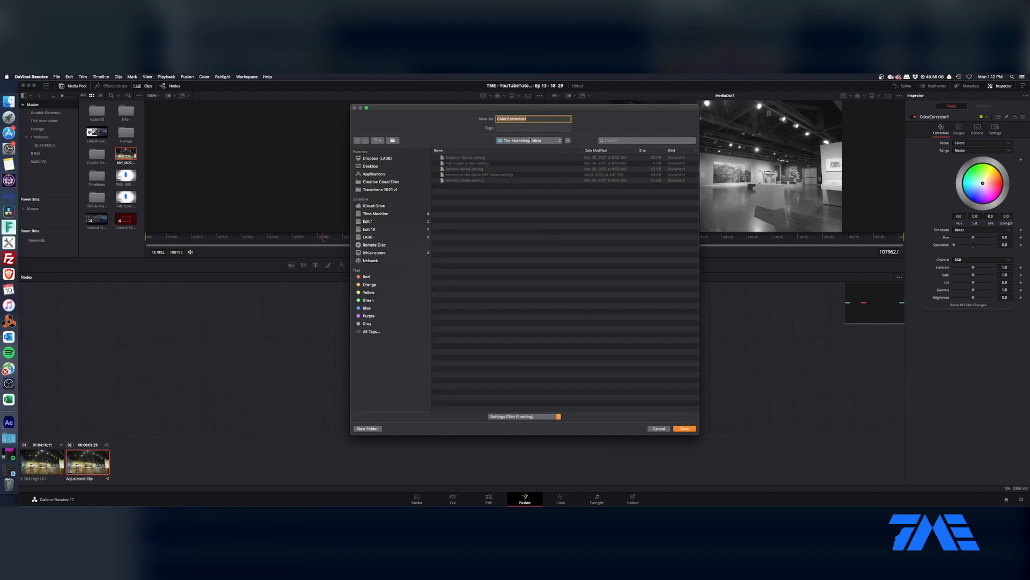
click(659, 428)
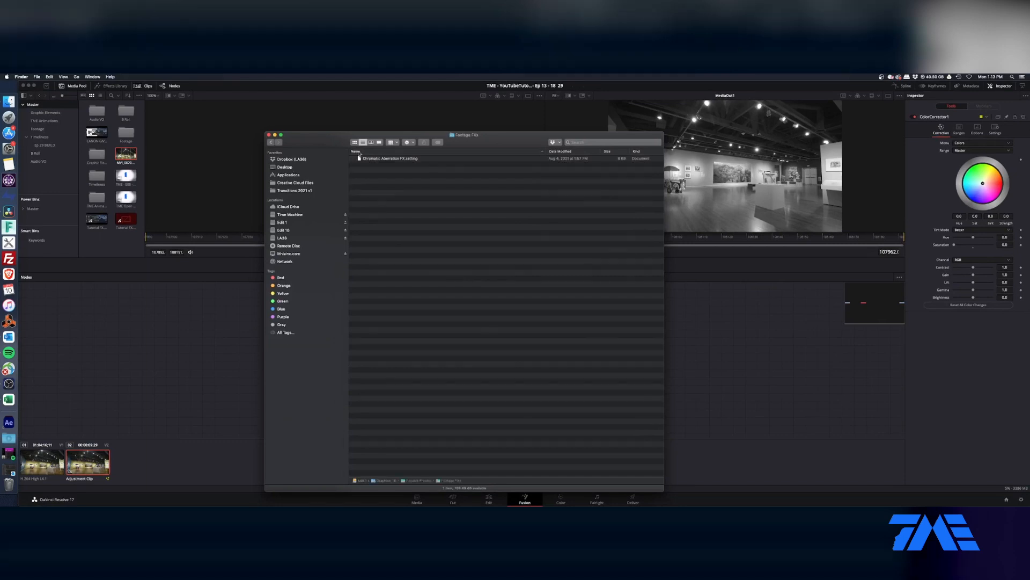
Import Chromatic Aberration FX.setting from the Finder window into the node graph and delete the ColorCorrector1 node.
drag(467, 134, 747, 155)
drag(666, 179, 279, 330)
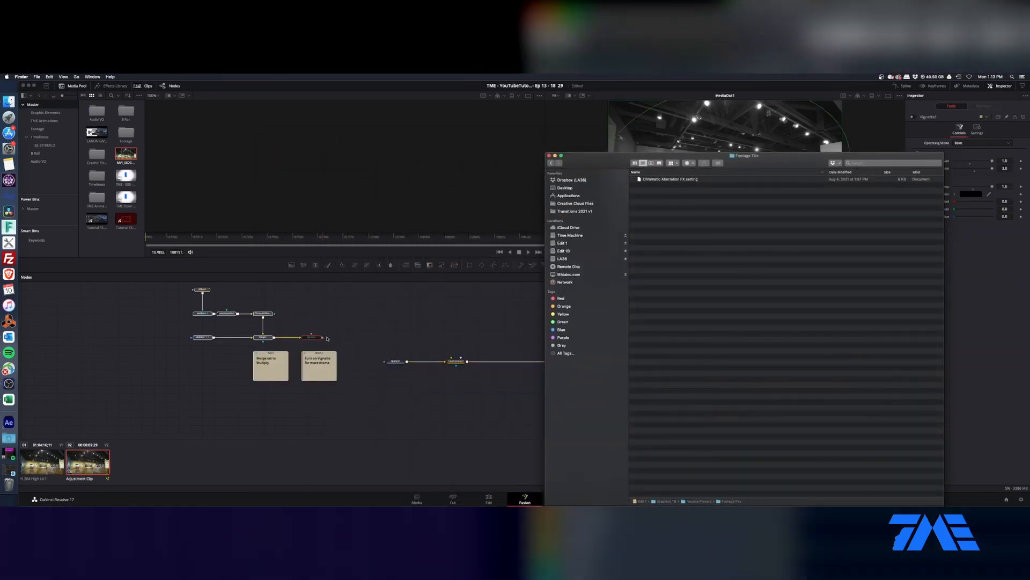
click(328, 354)
drag(328, 353, 341, 370)
click(460, 362)
key(Delete)
Reposition the imported effect nodes, delete MediaIn1 and connect the effect's Vignette node to MediaOut1.
drag(188, 305, 339, 403)
drag(341, 359, 330, 392)
click(494, 345)
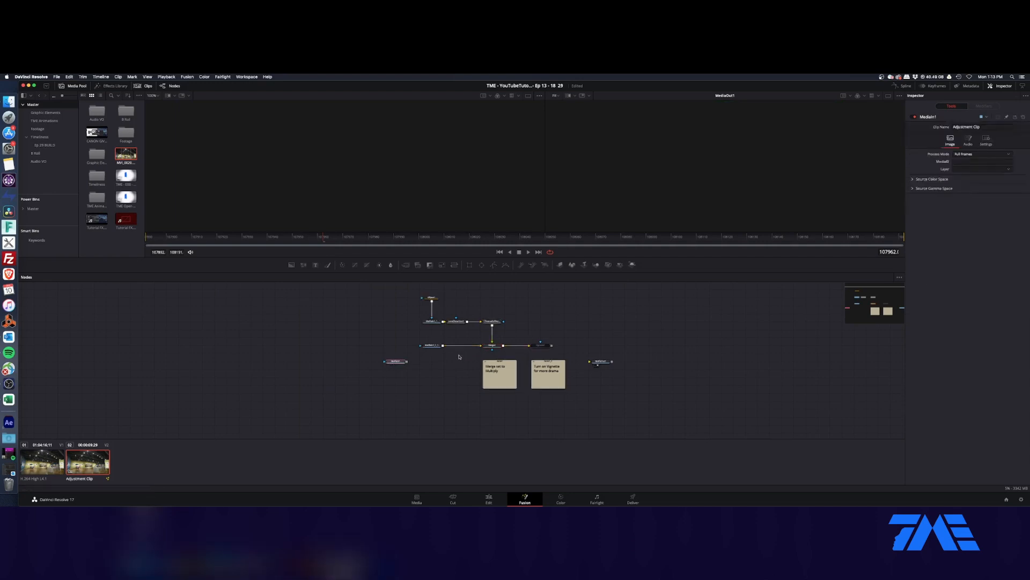
key(Delete)
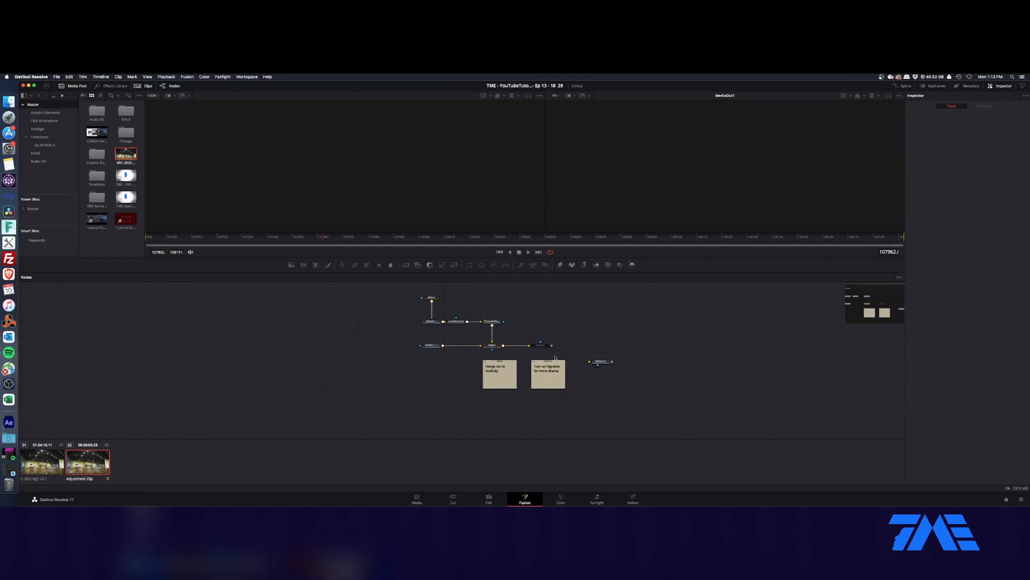
drag(551, 346, 601, 346)
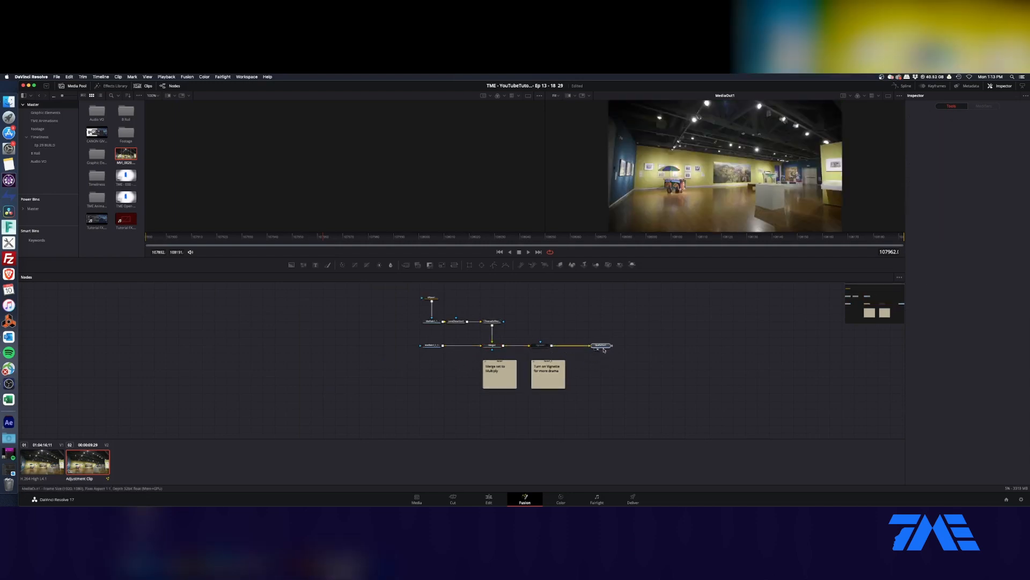
Inspect the Vignette node, disconnect it from MediaOut1 and move MediaOut1 away from the effect nodes.
click(540, 345)
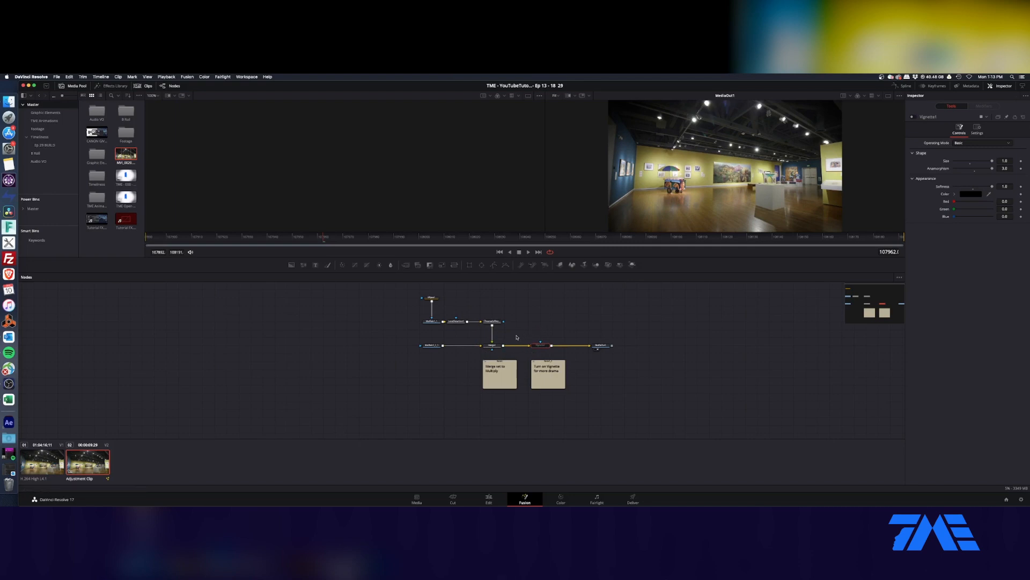
click(583, 346)
drag(600, 346, 557, 370)
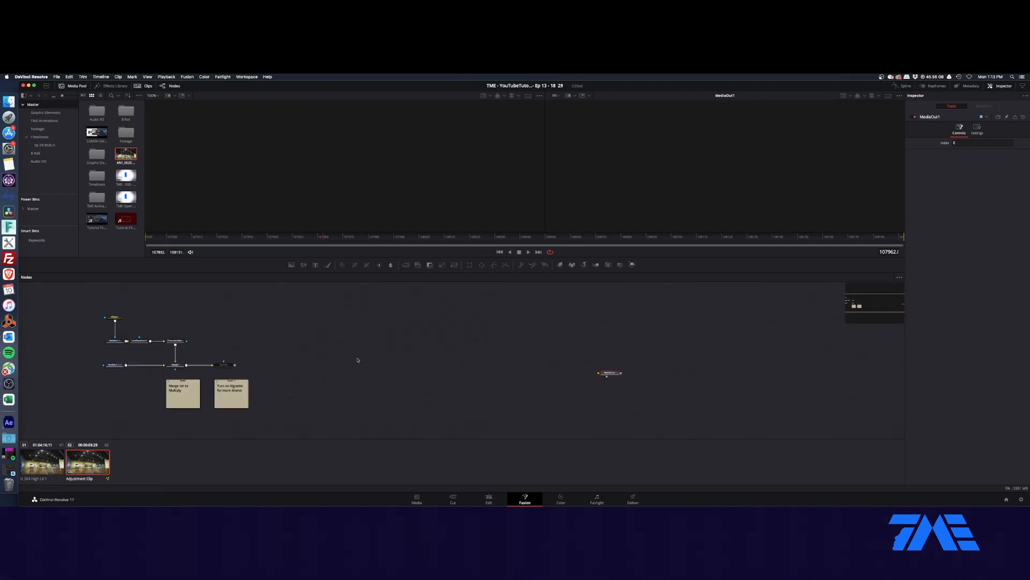
Undo the recent node changes back through the deletion of MediaIn1.
key(super+z)
key(super+z)
key(super+z)
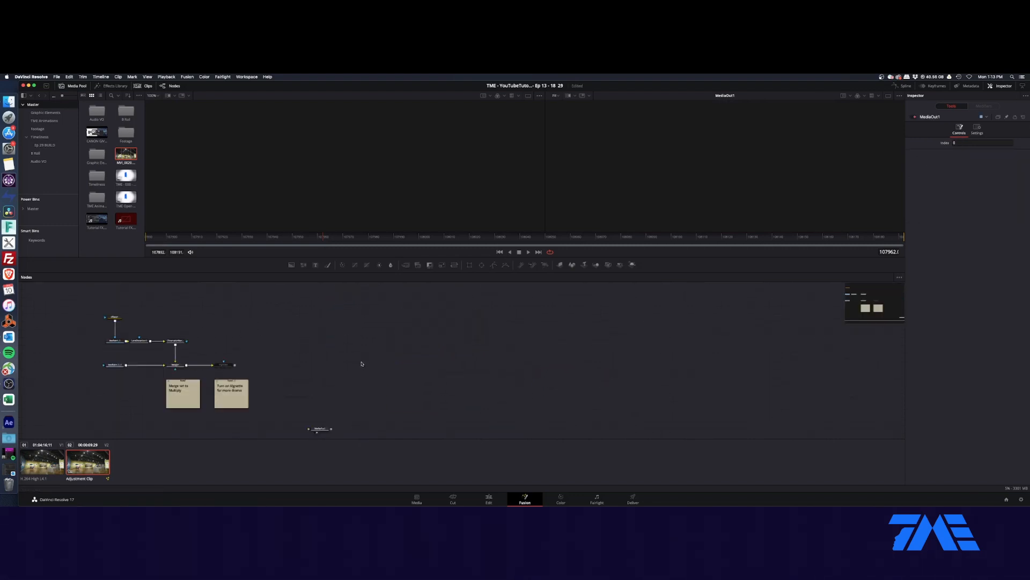
key(super+z)
key(super+z)
key(super+z)
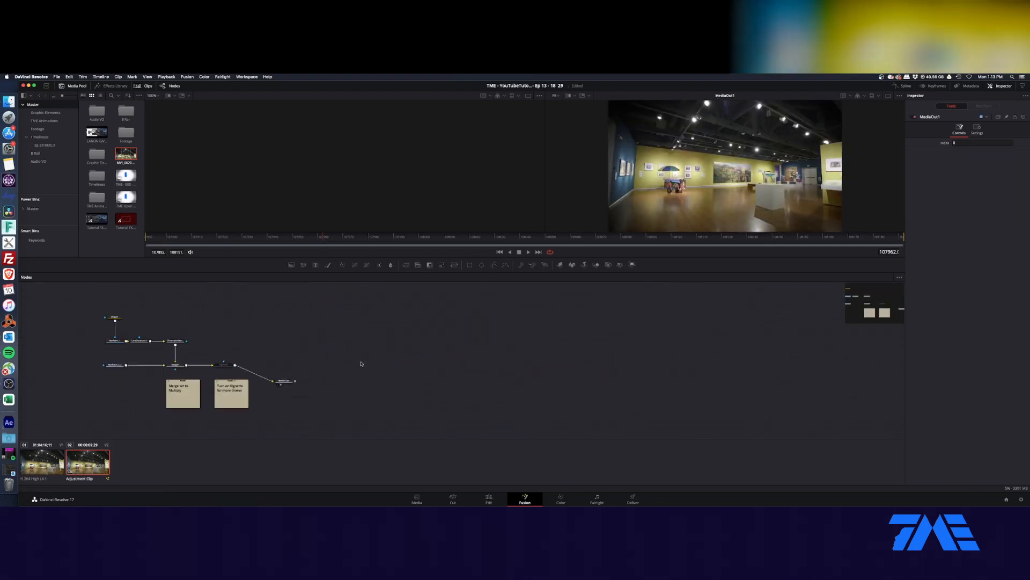
Move MediaIn1 and MediaOut1 clear of the imported effect nodes and connect MediaIn1 directly to MediaOut1.
drag(76, 382, 463, 342)
drag(298, 382, 646, 341)
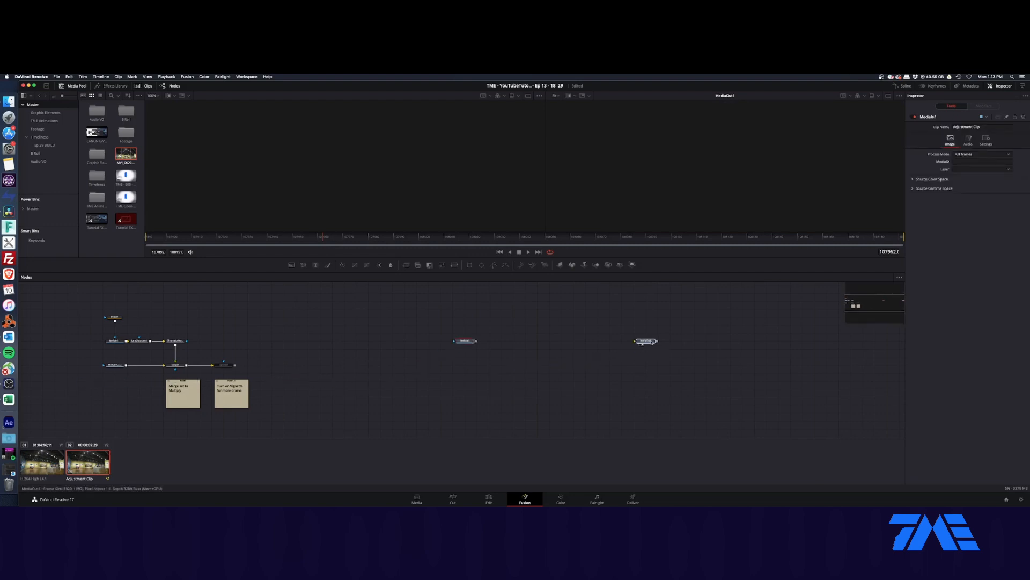
drag(477, 341, 634, 341)
Insert a ColorCorrector node after MediaIn1 with saturation 1.92 and contrast 1.67.
click(465, 341)
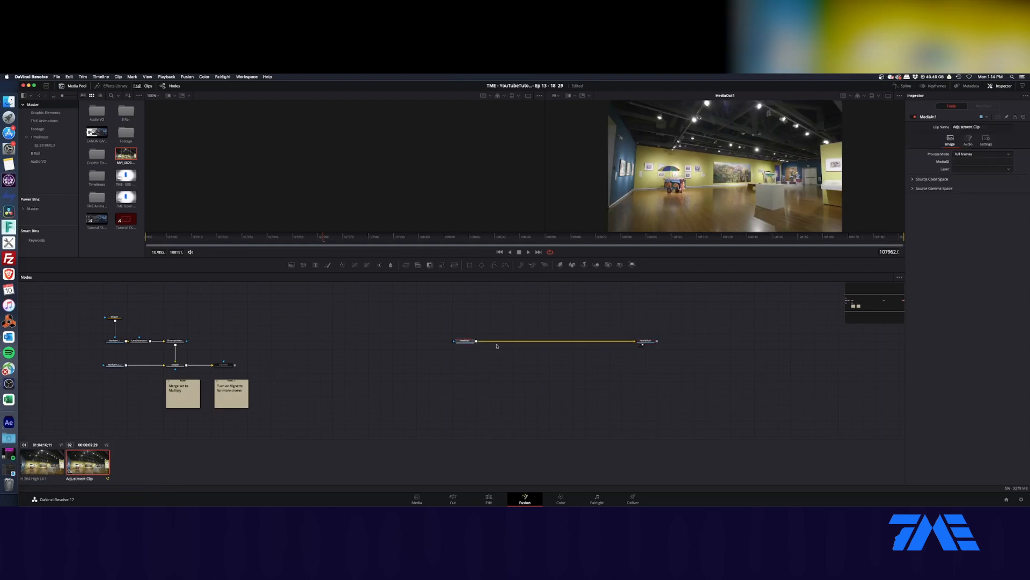
drag(465, 340, 453, 341)
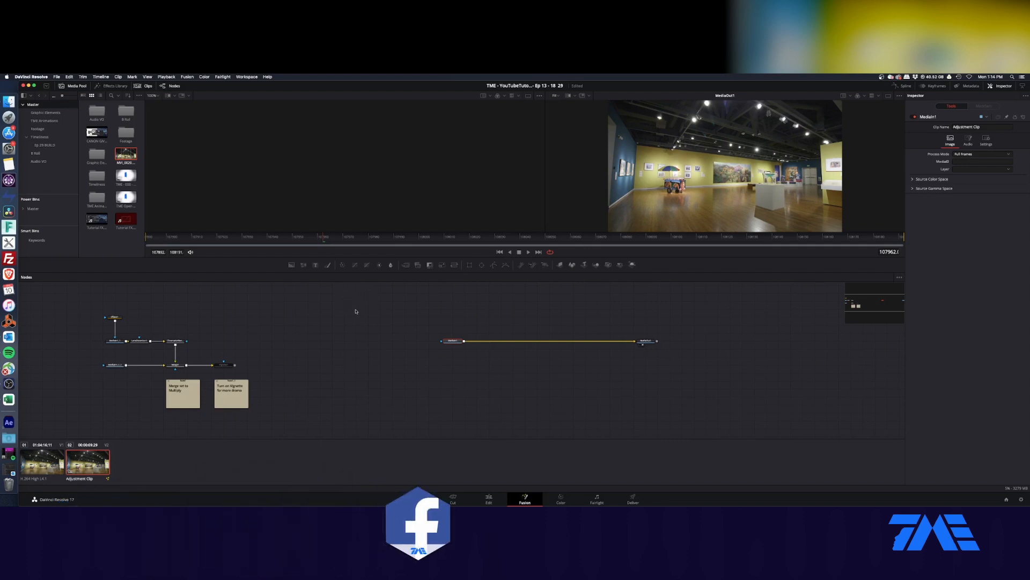
click(342, 265)
drag(973, 267, 991, 245)
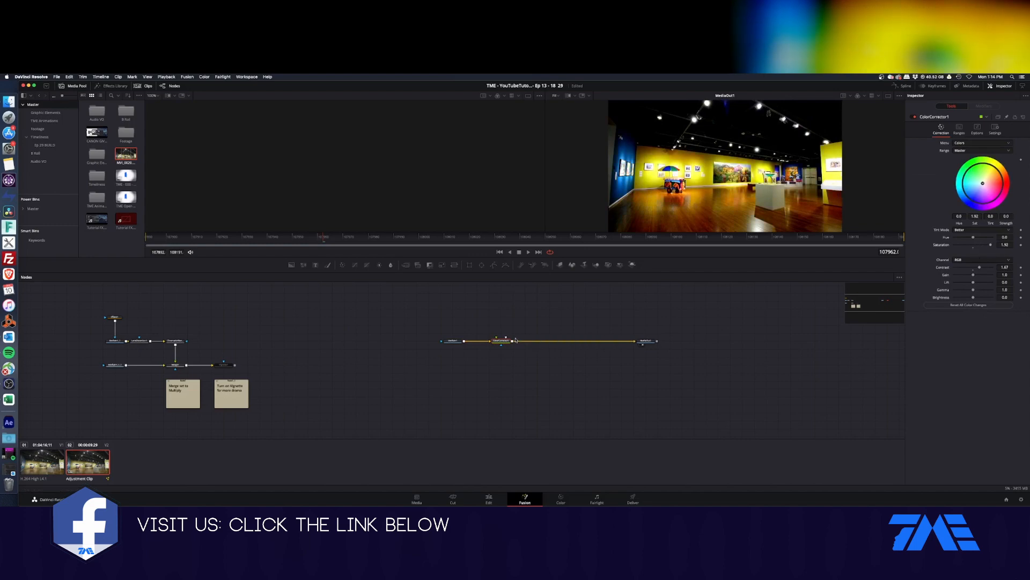
Add a Glow node after the ColorCorrector by searching the tool list for "glow".
key(shift+space)
text(DROP)
key(BackSpace)
key(BackSpace)
key(BackSpace)
key(BackSpace)
text(glow)
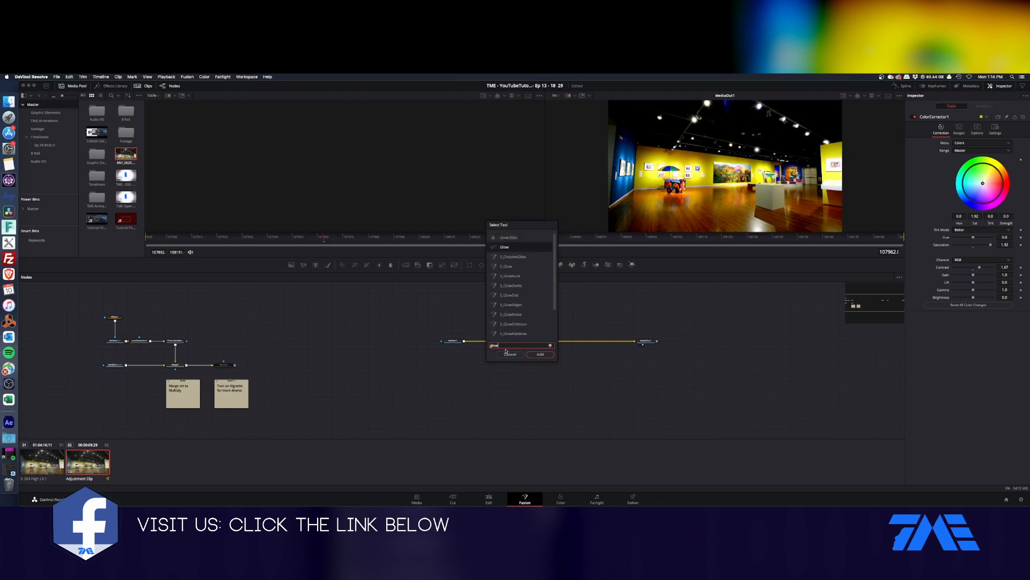
key(Return)
Set the Glow's color filter to orange and space the Glow node apart from the ColorCorrector.
click(971, 239)
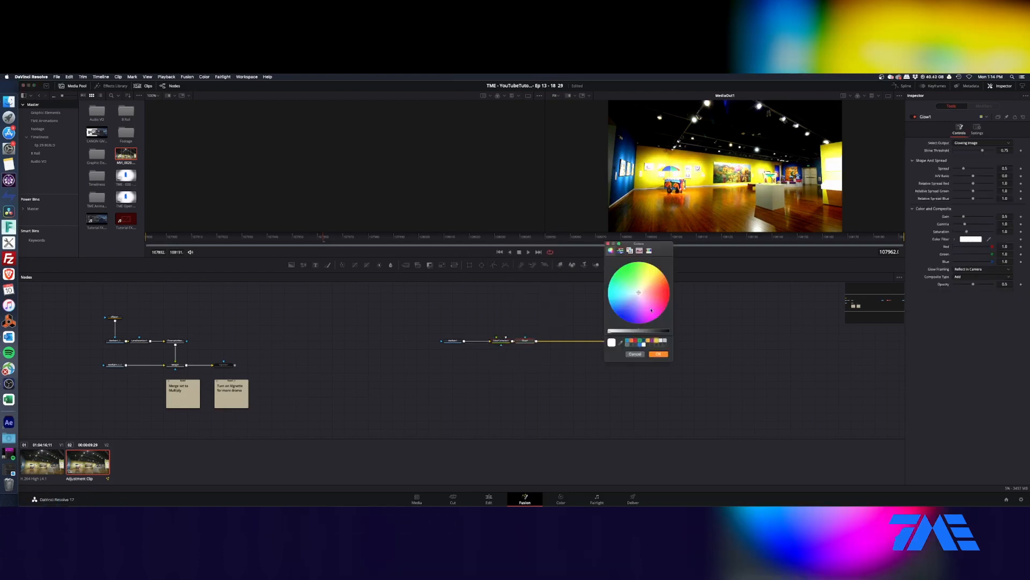
click(656, 286)
click(657, 353)
drag(531, 345, 543, 345)
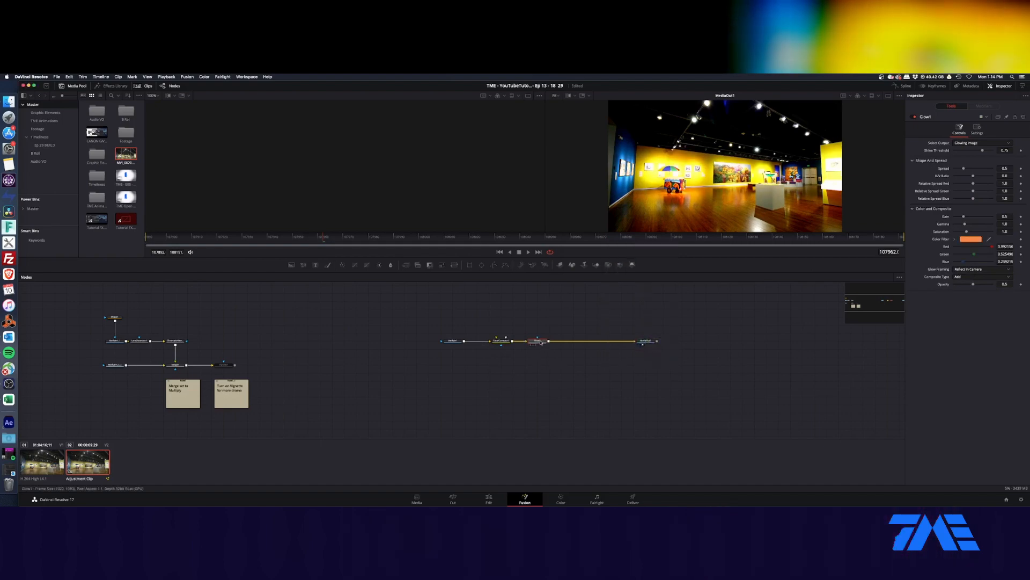
Set the Glow's spread to 0.313 and its gain to 1.701, and return to the Edit page.
drag(964, 168, 960, 169)
drag(965, 217, 986, 218)
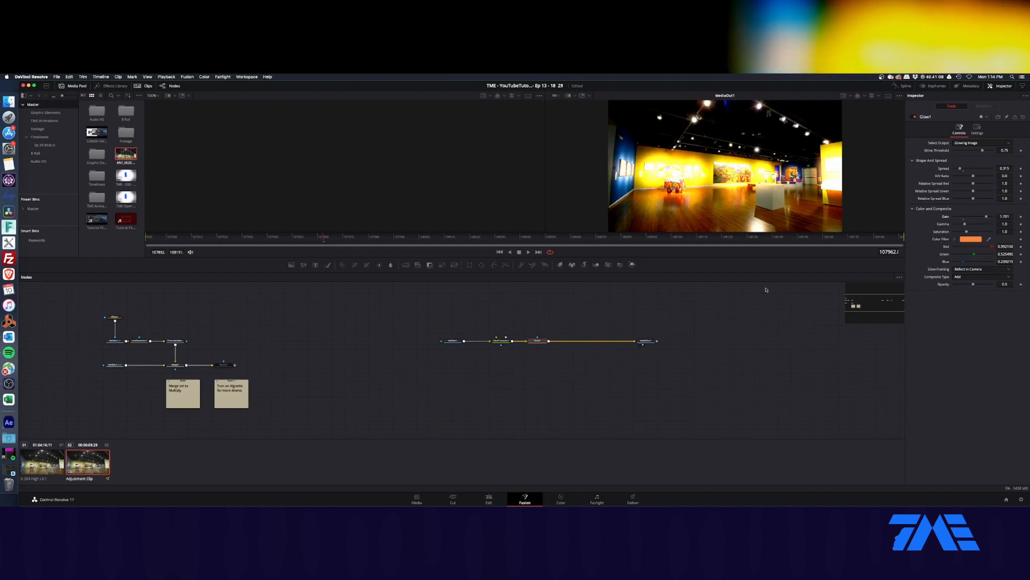
click(489, 498)
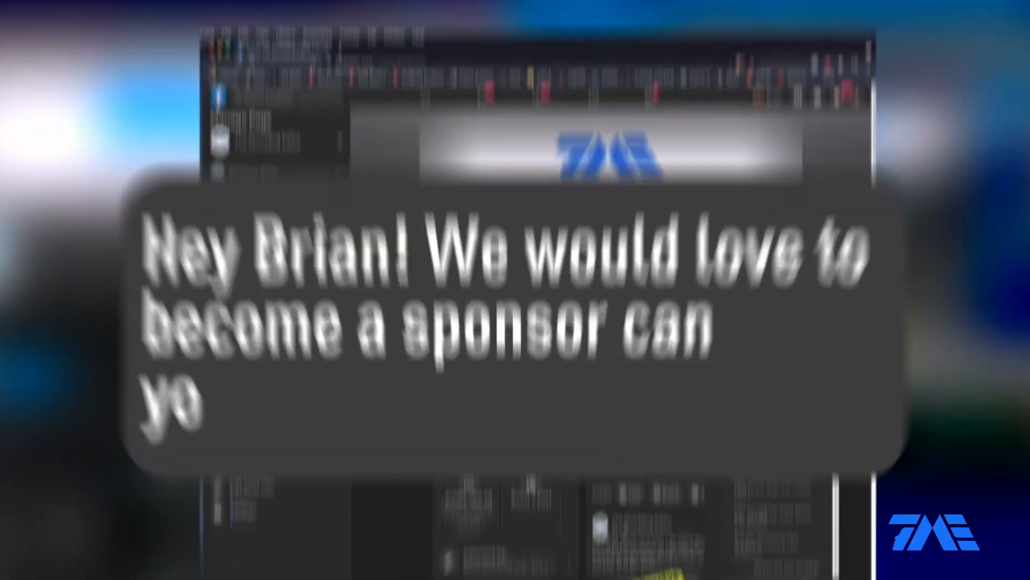
In the Facebook page chat, finish the sponsorship request message with "your pricing".
text(your pri)
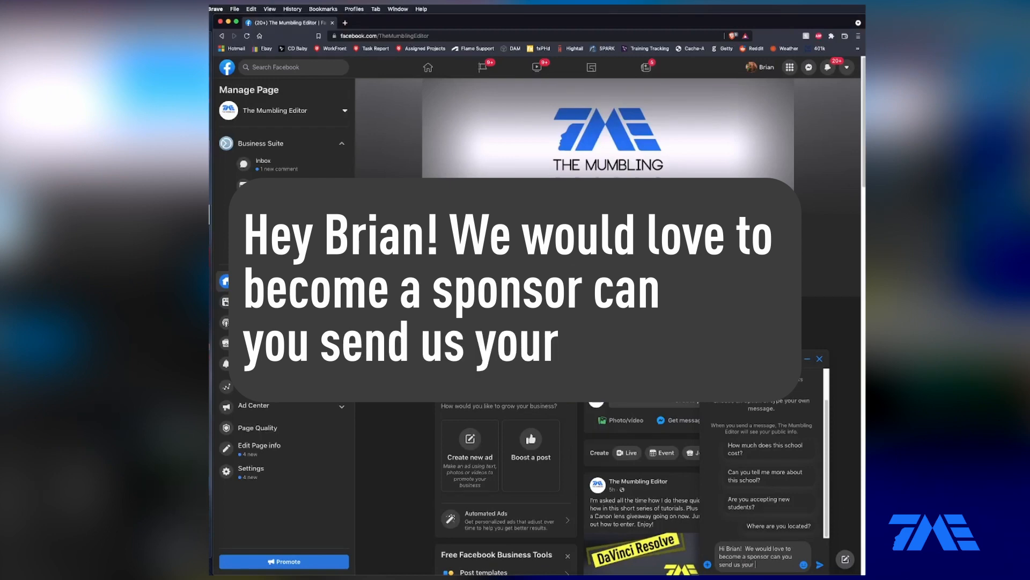
text(cing)
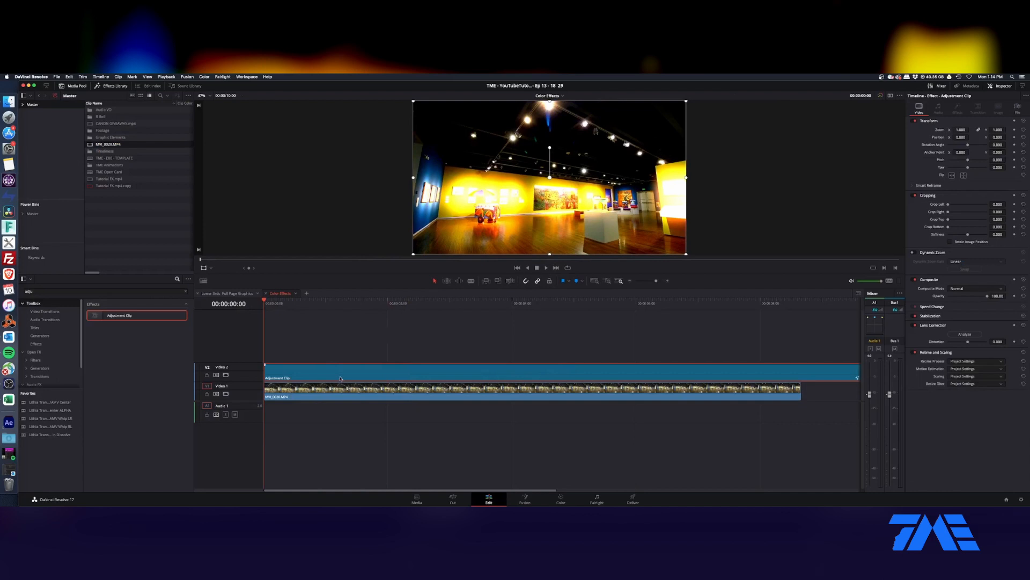
Play the opening frames of the timeline from the start and stop at 00:00:00:02.
key(super+equal)
key(super+equal)
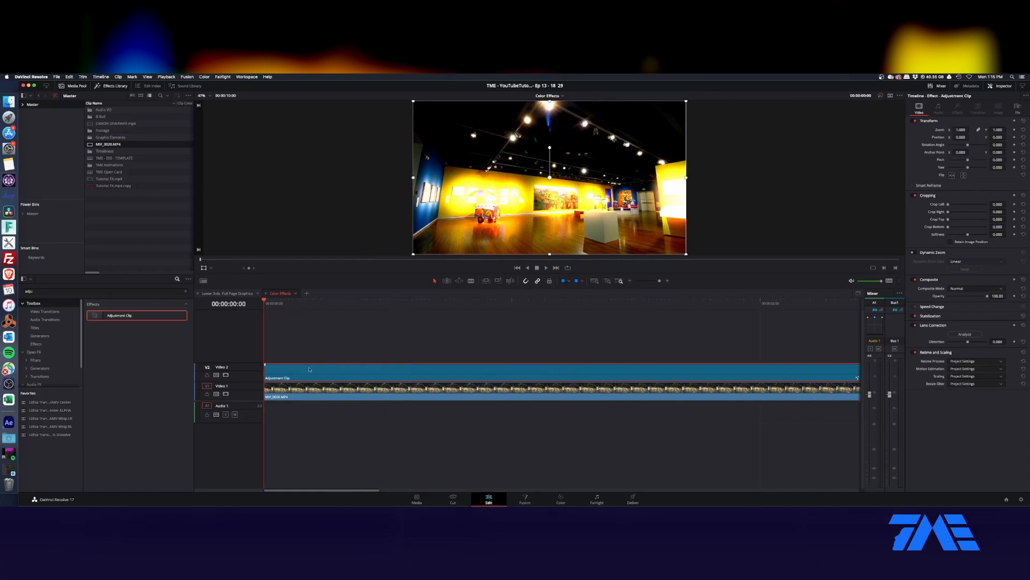
key(space)
key(space)
click(265, 303)
key(space)
key(space)
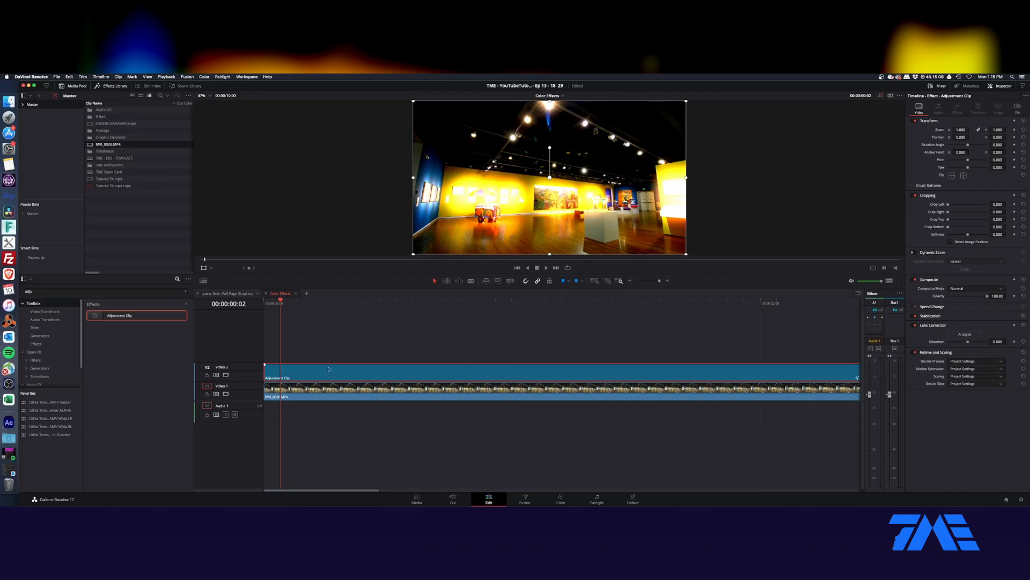
Cut the Adjustment Clip on Video 2 at frames 2, 3 and 6.
key(b)
click(292, 372)
key(Right)
key(Right)
key(Right)
key(Right)
key(super+b)
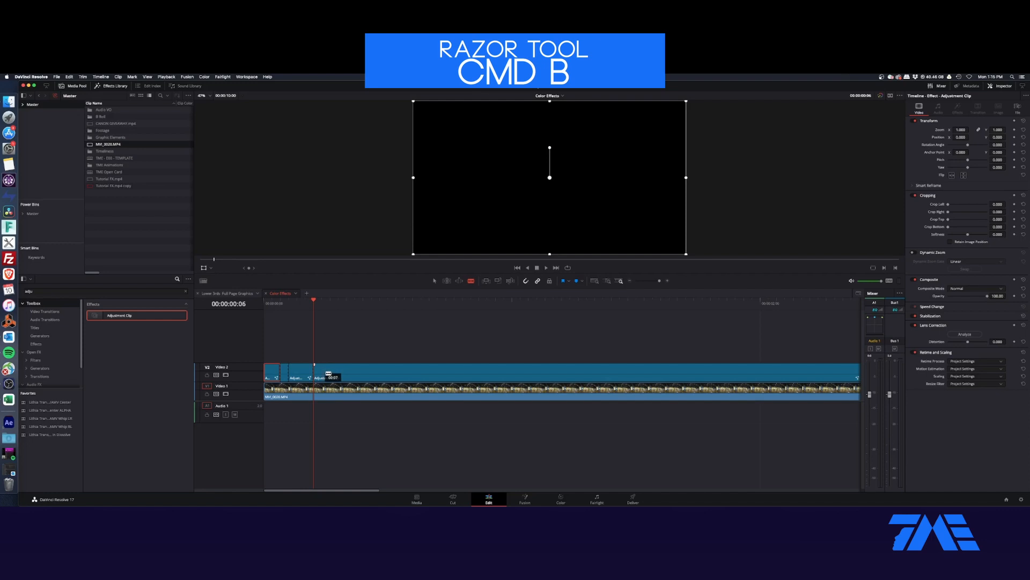
Cut the Adjustment Clip at frames 7, 9, 11 and 12, and delete the long remainder after frame 12.
key(Right)
click(329, 373)
key(Right)
key(Right)
click(339, 373)
key(Right)
key(Right)
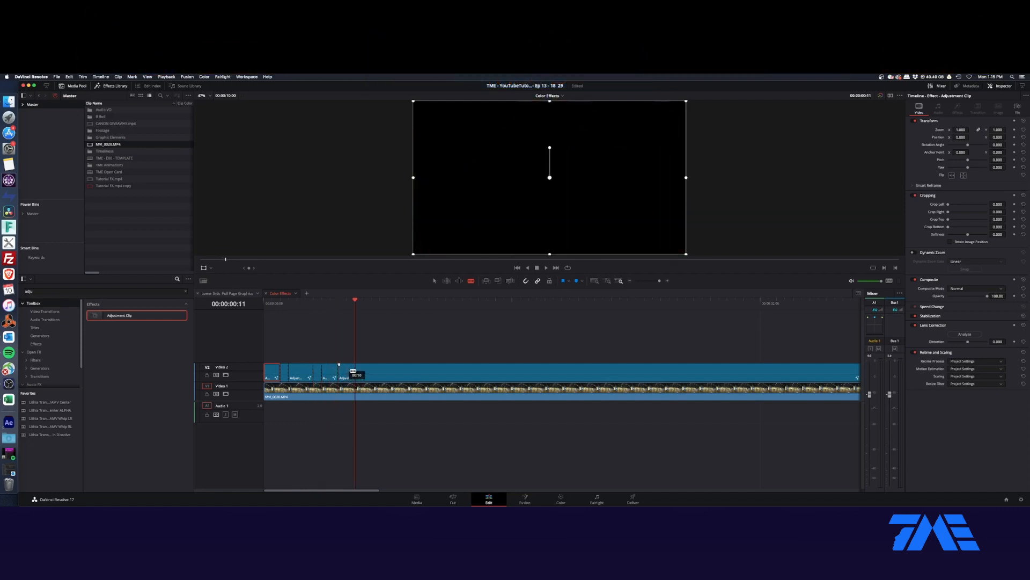
key(Right)
click(364, 371)
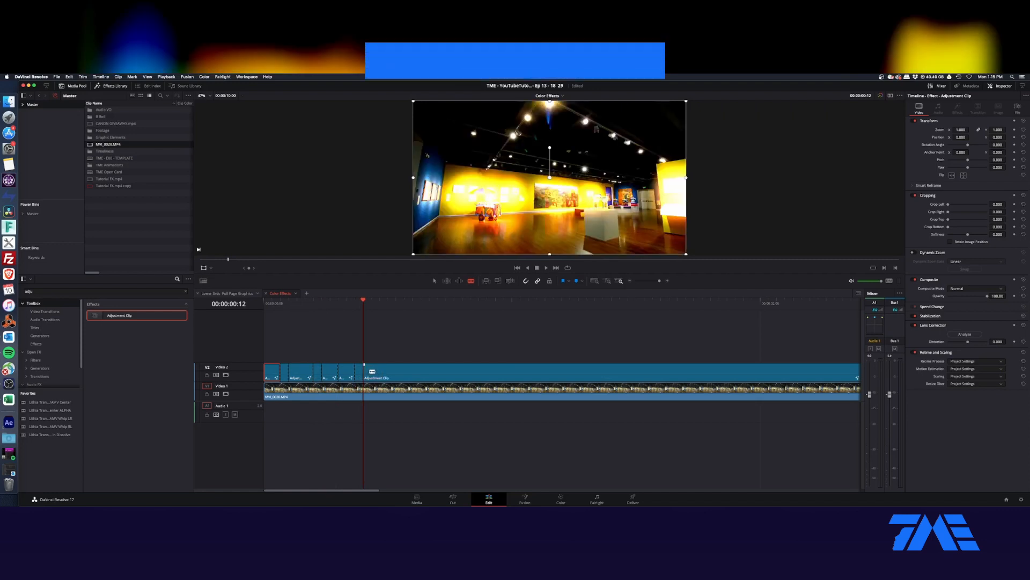
click(421, 373)
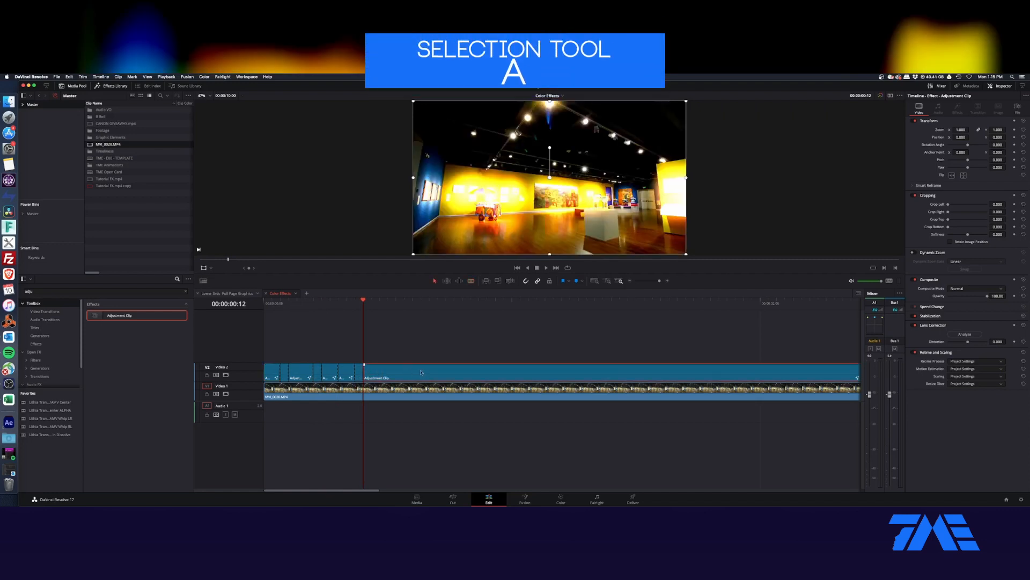
key(BackSpace)
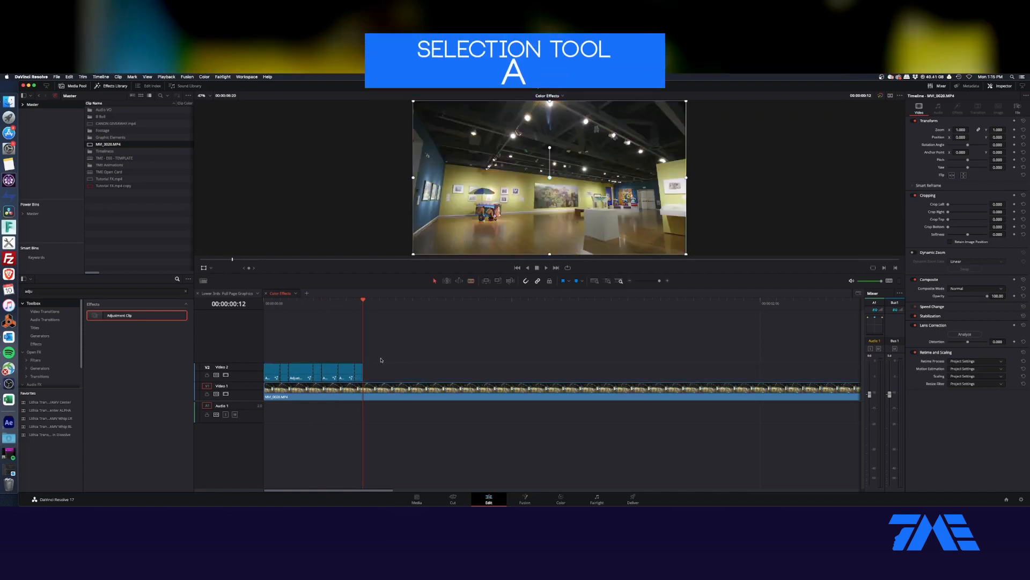
Open the short Adjustment Clip segment starting at 00:00:00:02 in the Fusion page.
key(super+minus)
key(super+minus)
key(super+equal)
drag(313, 301, 285, 304)
key(space)
key(space)
key(super+equal)
key(super+equal)
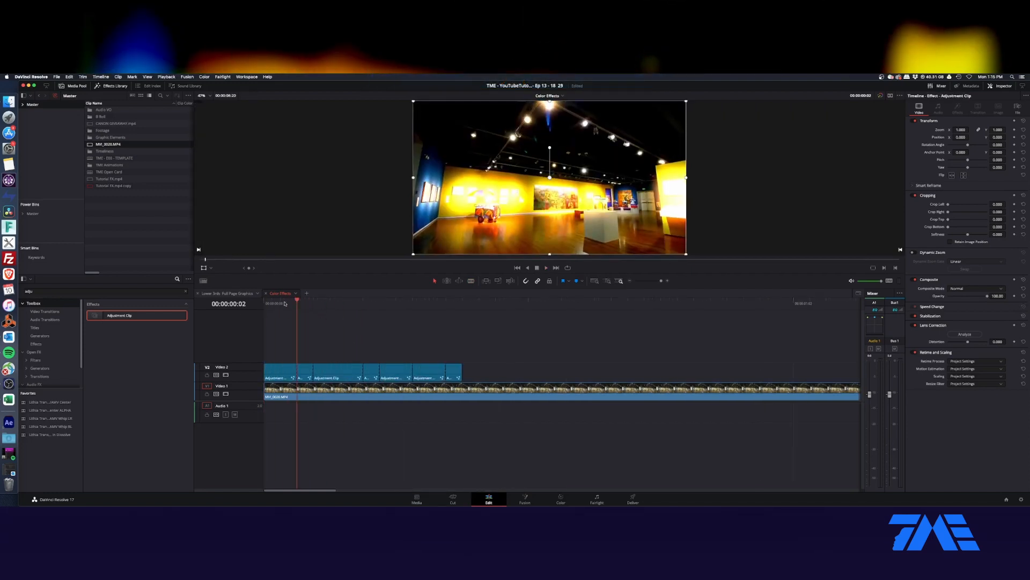
right_click(306, 372)
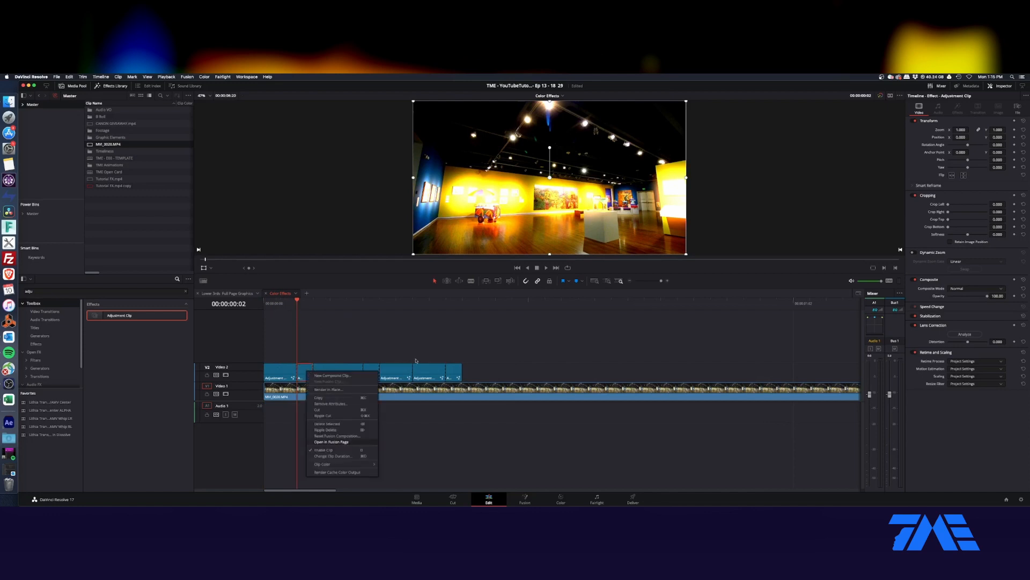
click(331, 441)
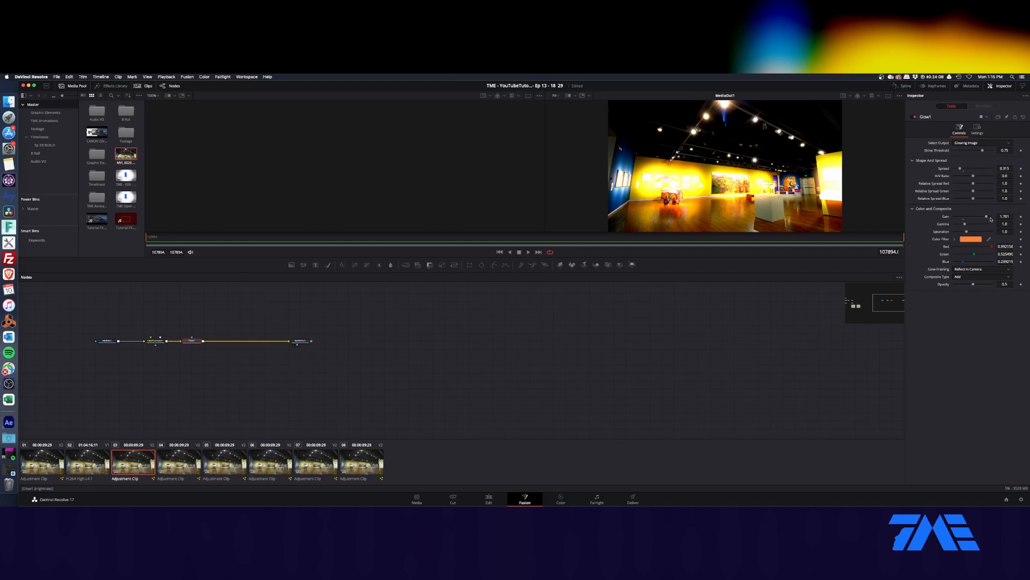
Lower Glow1's gain and change its color filter to crimson red after trying light blue.
drag(986, 217, 962, 218)
click(970, 239)
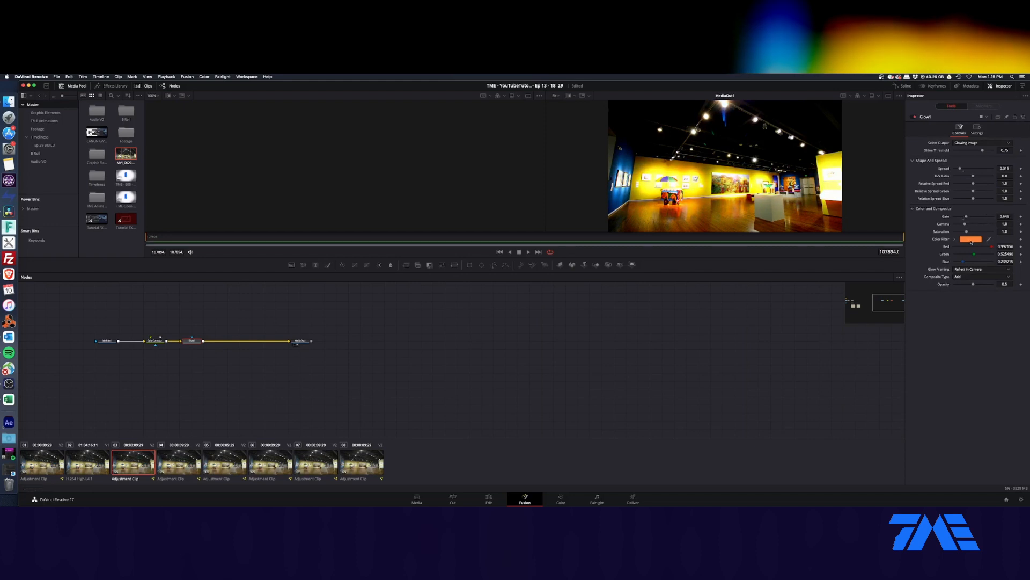
click(626, 297)
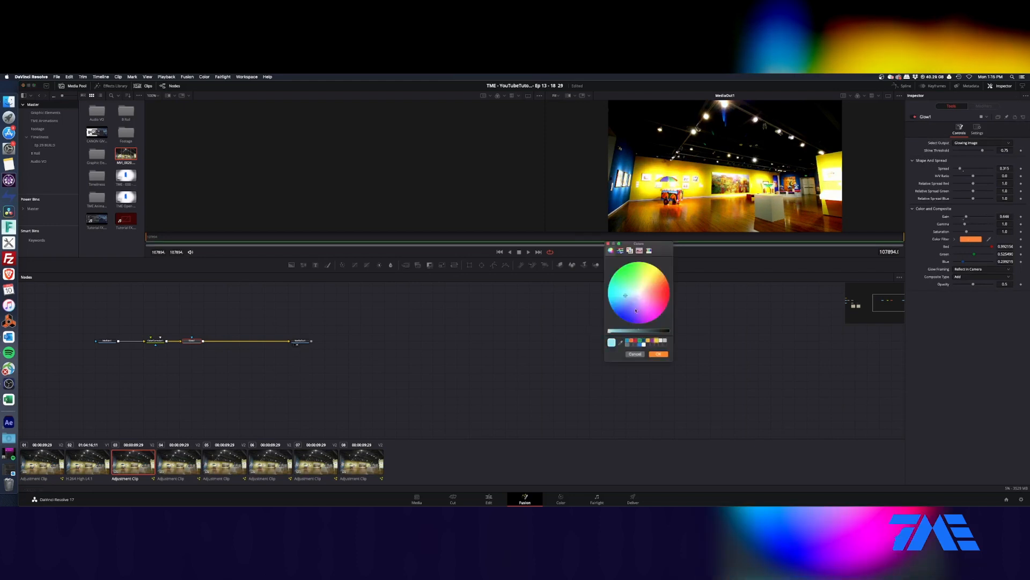
click(657, 354)
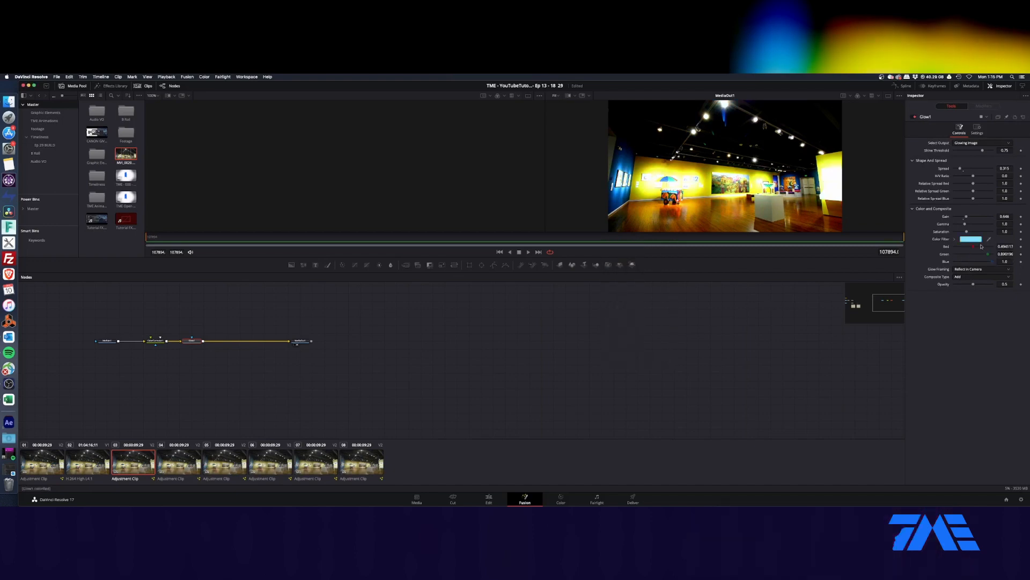
click(985, 238)
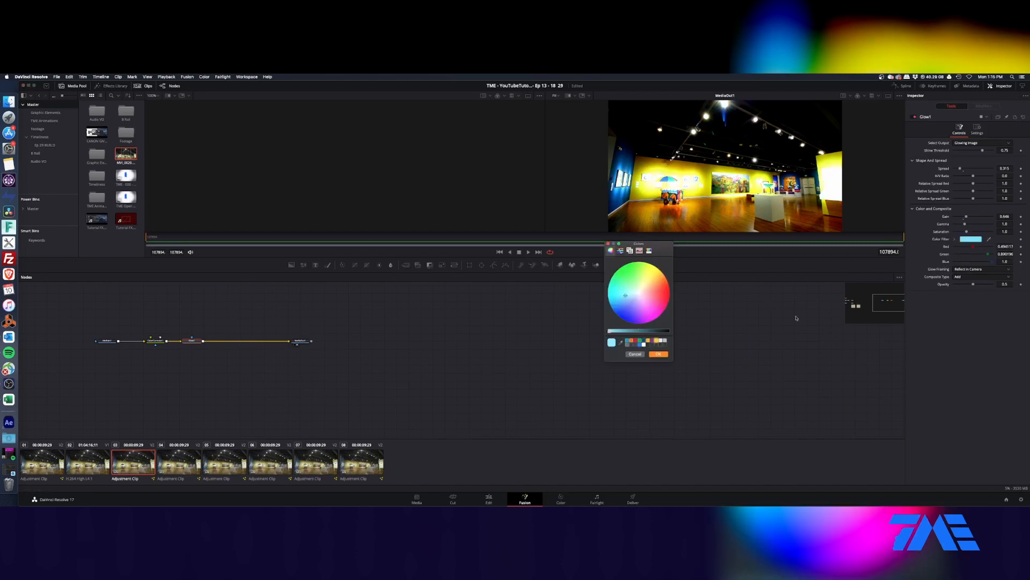
click(632, 340)
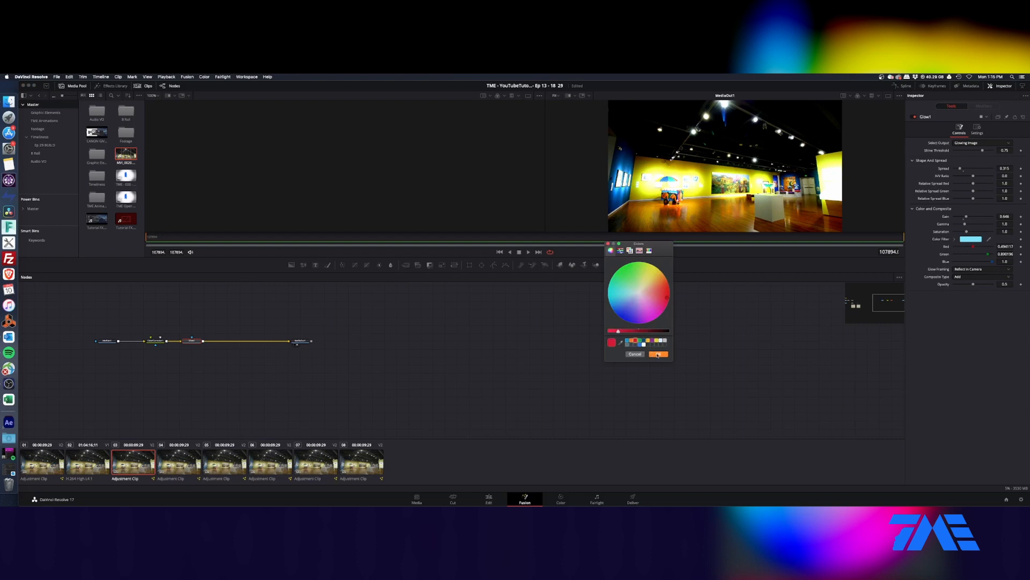
click(658, 354)
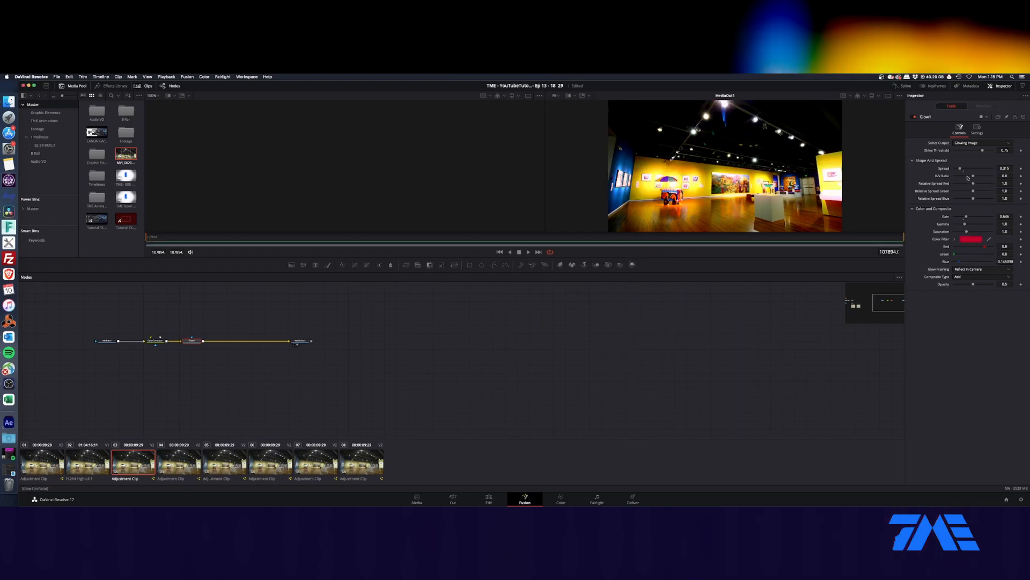
drag(967, 217, 964, 217)
Lower ColorCorrector1's saturation to 0.3 and return to the Edit page.
click(155, 340)
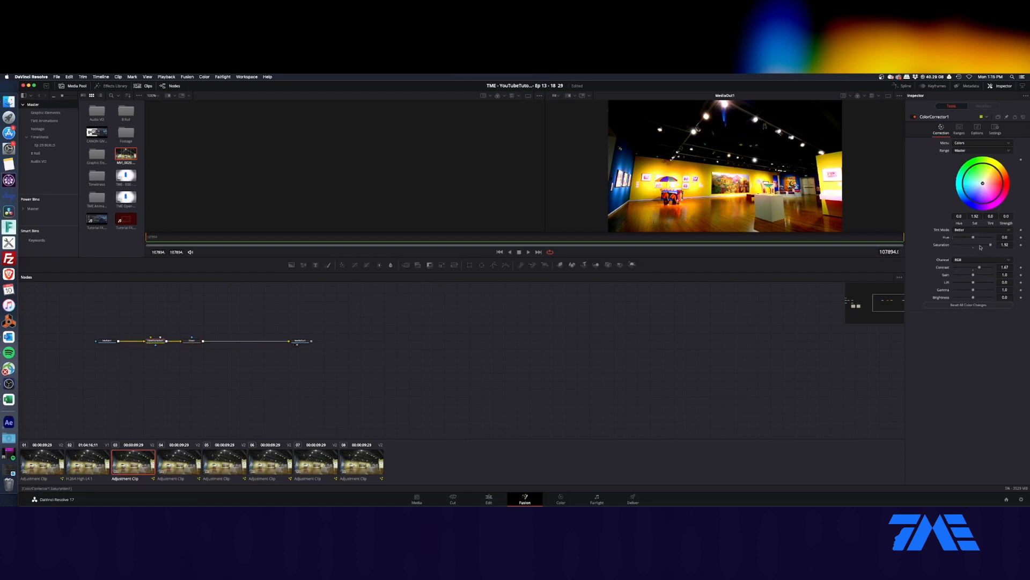
drag(972, 246, 960, 245)
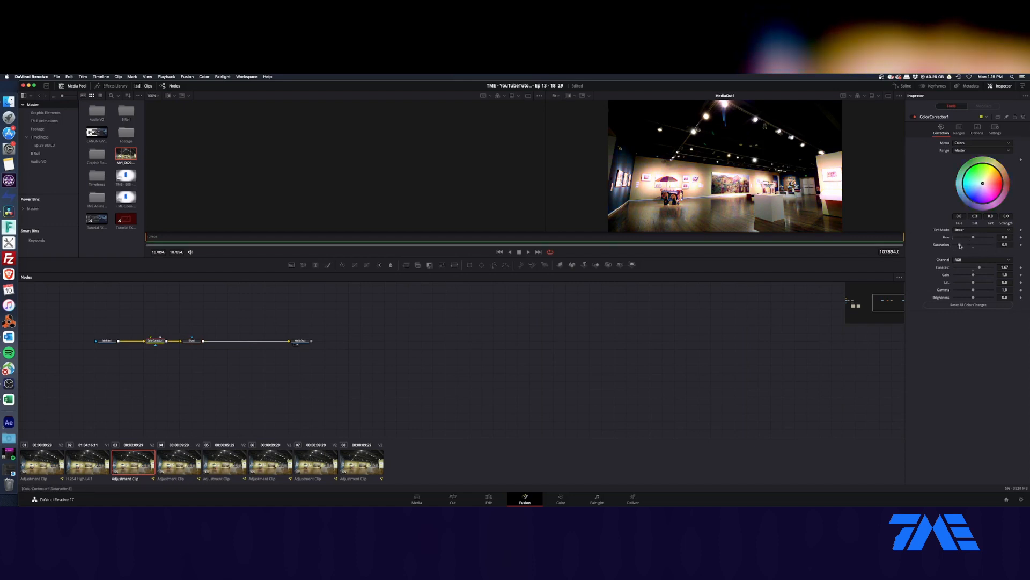
click(488, 498)
Open the Adjustment Clip segment starting at 00:00:00:03 in the Fusion page.
click(278, 304)
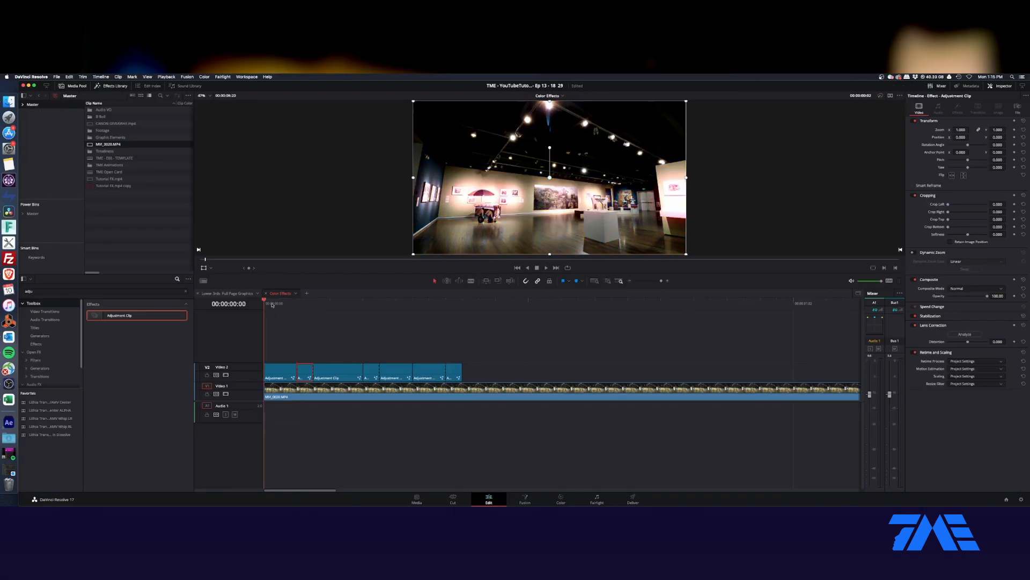
click(317, 320)
right_click(338, 370)
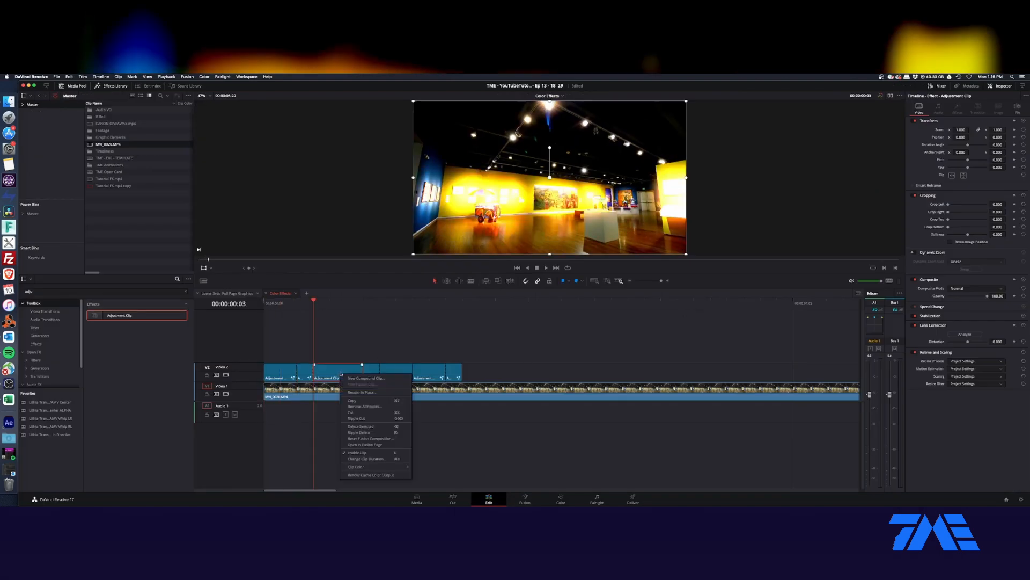
click(365, 444)
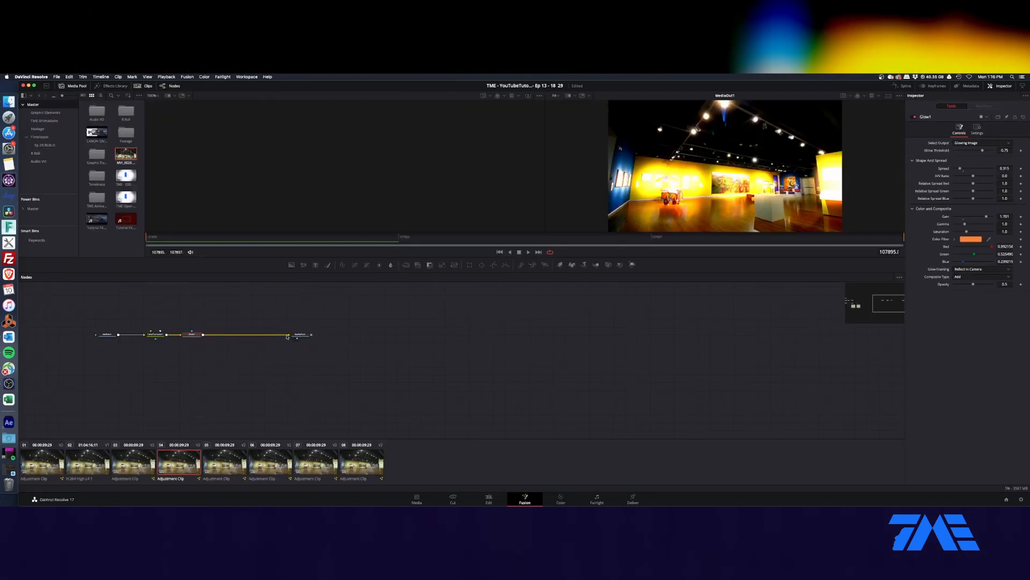
Set ColorCorrector1's saturation to 1.41 and gain to 1.63, raise Glow1's X/Y ratio to 1.0, and return to the Edit page.
drag(990, 247, 976, 274)
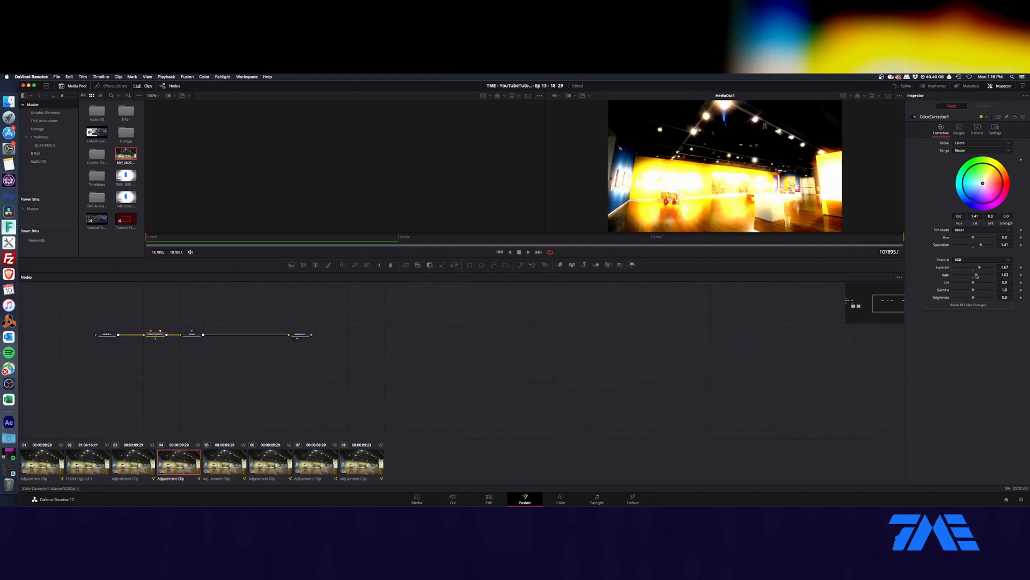
click(192, 334)
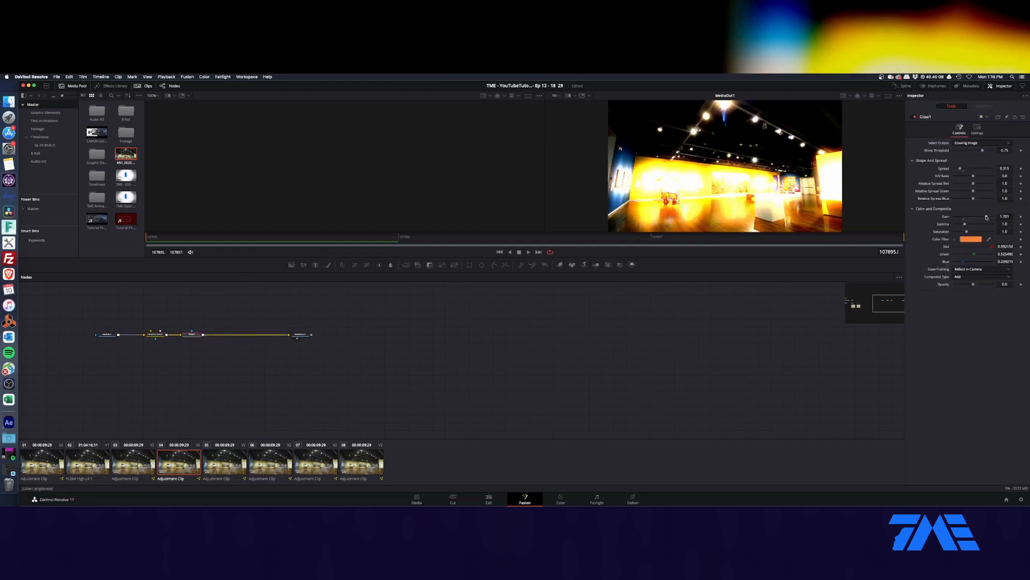
drag(972, 175, 997, 178)
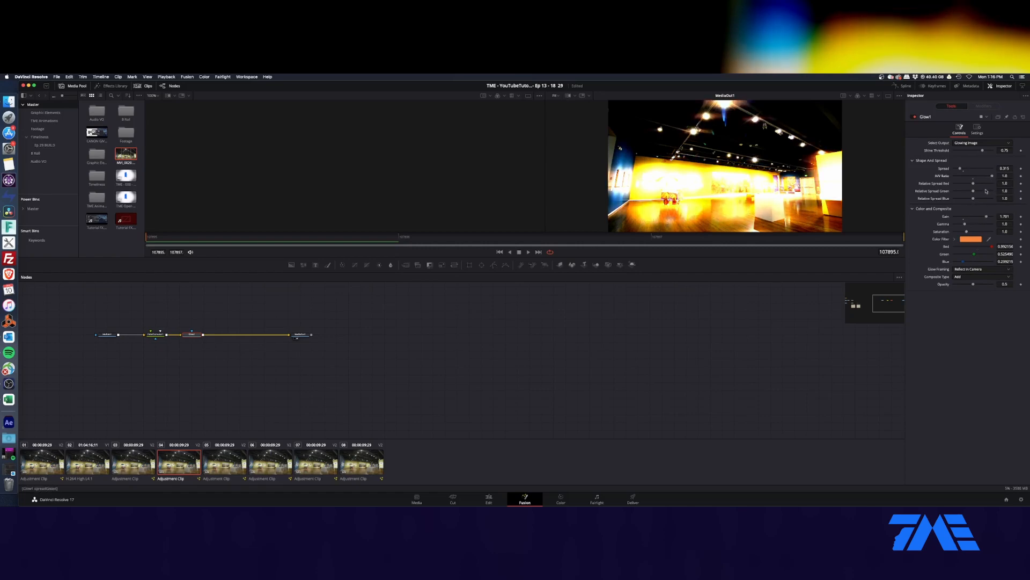
click(489, 498)
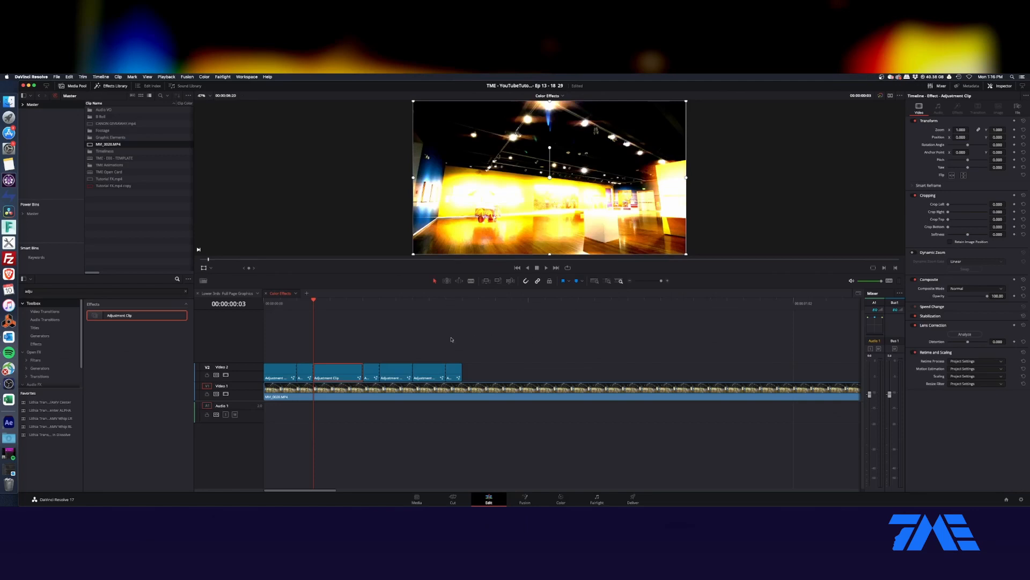
Open the one-frame Adjustment Clip segment starting at 00:00:00:06 in the Fusion page.
click(362, 302)
right_click(372, 374)
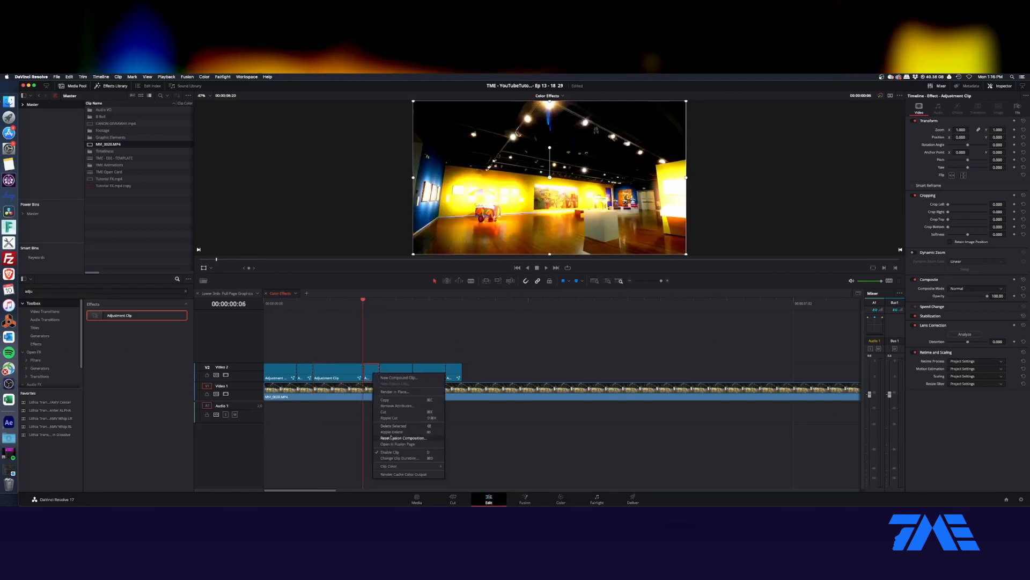
click(406, 443)
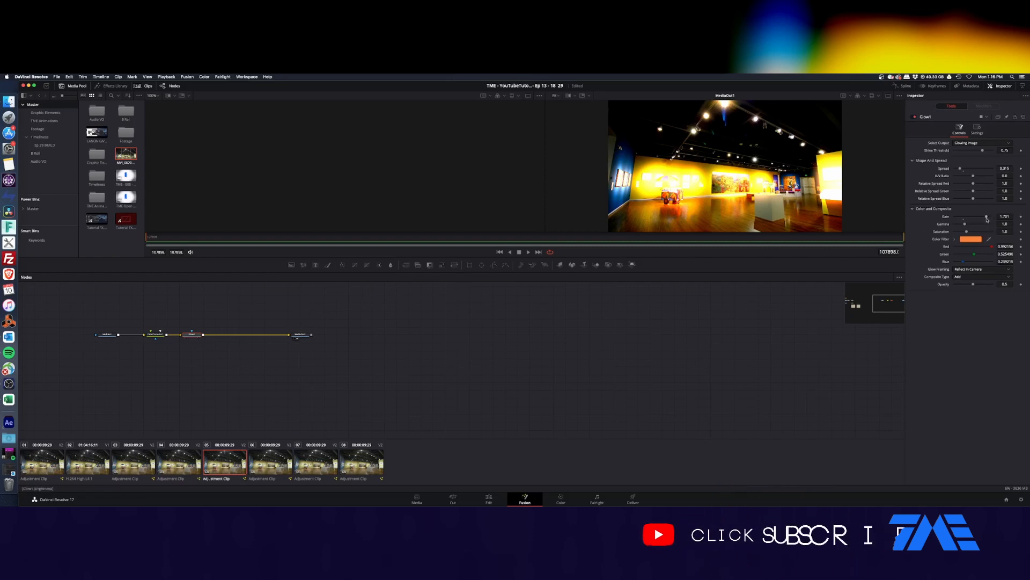
Set Glow1's X/Y ratio to about -0.97, raise its gamma to about 1.85, and make its color filter bright green.
drag(973, 176, 954, 175)
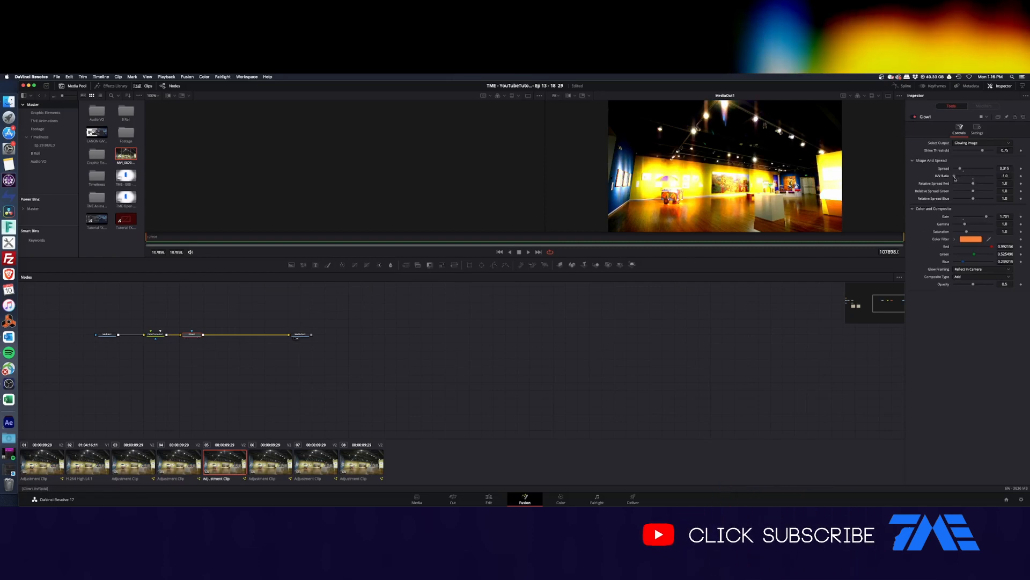
drag(964, 226, 977, 225)
click(971, 239)
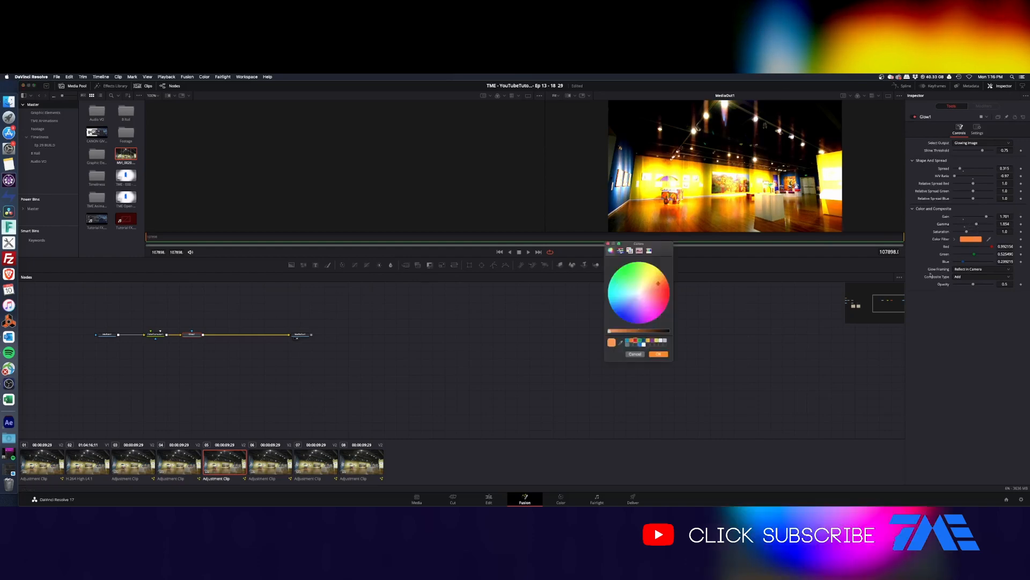
drag(652, 285, 628, 265)
click(659, 354)
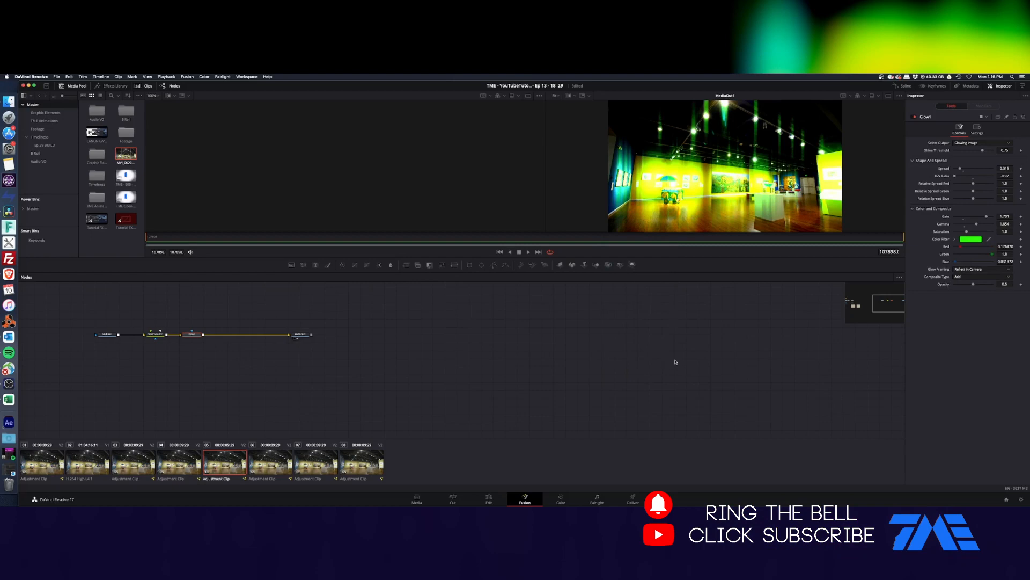
Set ColorCorrector1's contrast to about 1.89, gain to 0.63, lift to 0.1 and gamma to 1.31, and return to the Edit page.
click(155, 334)
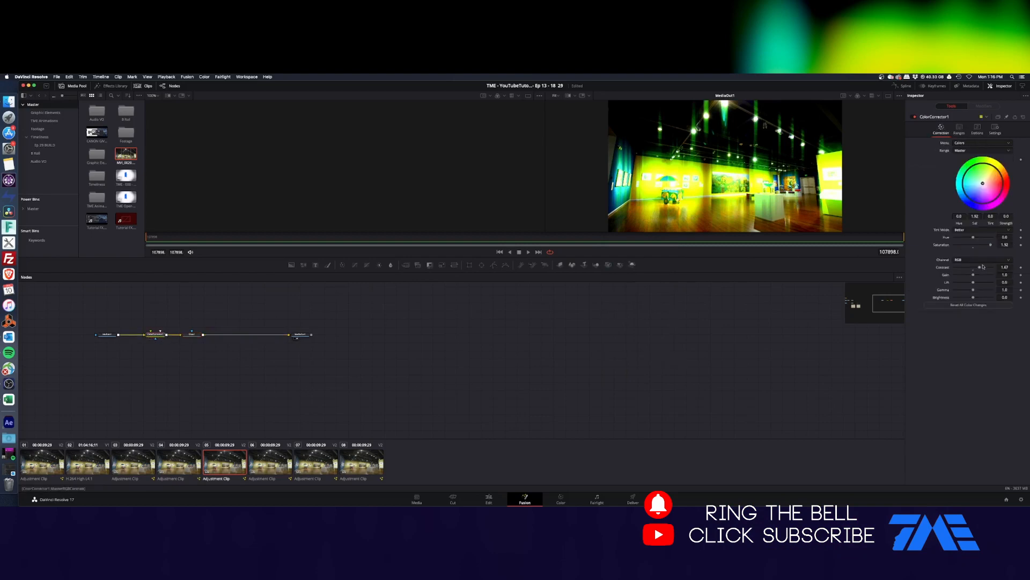
mouse_move(980, 269)
mouse_down()
mouse_move(980, 291)
mouse_move(967, 276)
mouse_up()
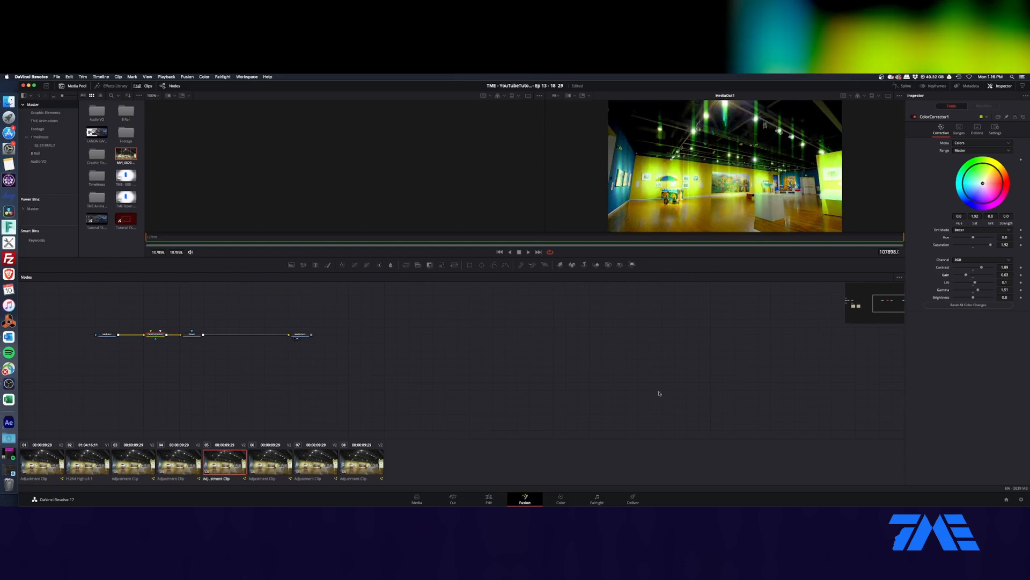
click(498, 495)
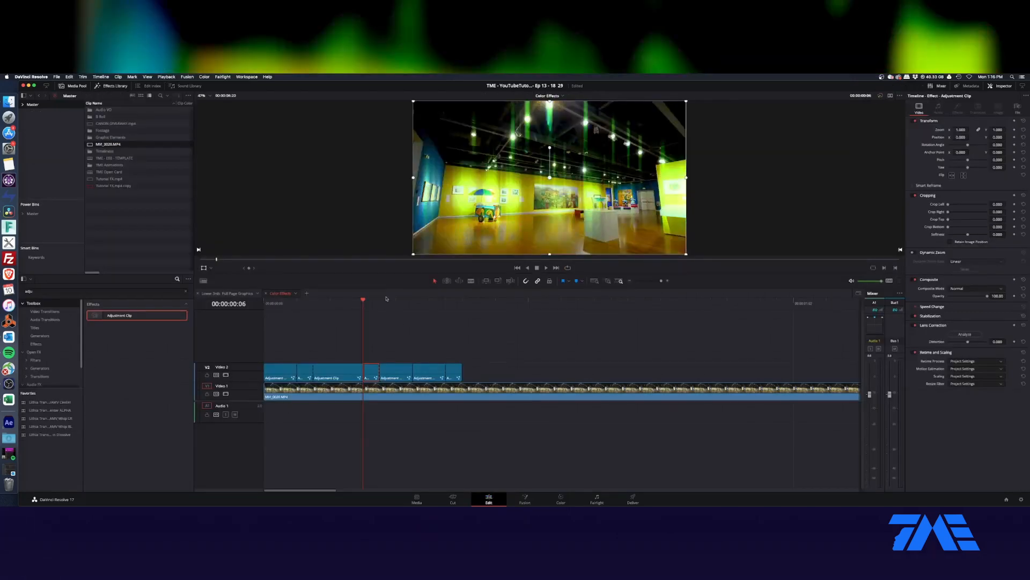
Delete the Adjustment Clip segment between frames 9 and 11 on Video 2, leaving a gap.
click(406, 306)
click(400, 370)
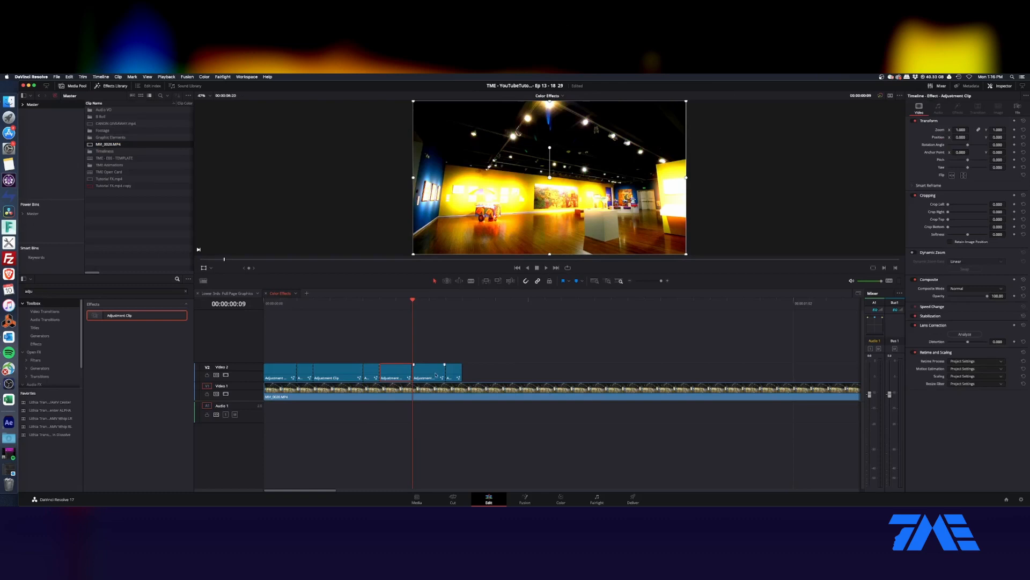
click(427, 372)
key(Down)
drag(452, 371, 430, 359)
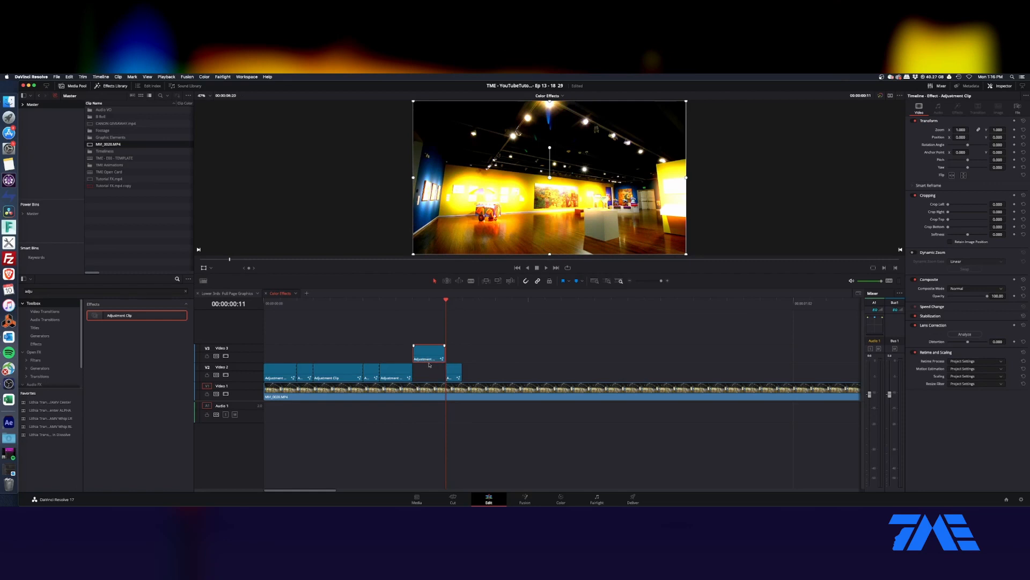
key(BackSpace)
Open the last Adjustment Clip segment, starting at 00:00:00:11, in the Fusion page and delete its Glow1 node.
right_click(454, 371)
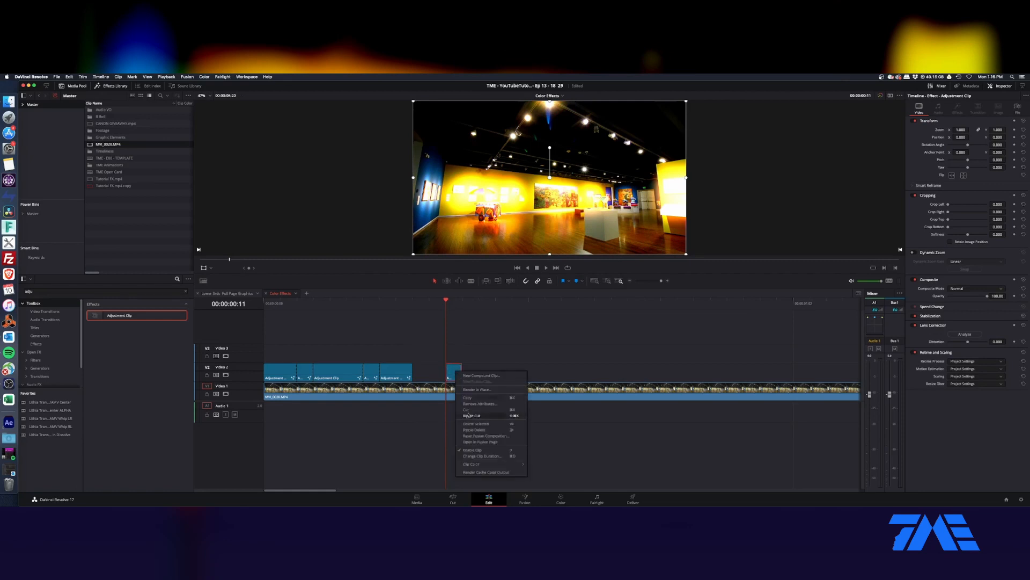
click(480, 442)
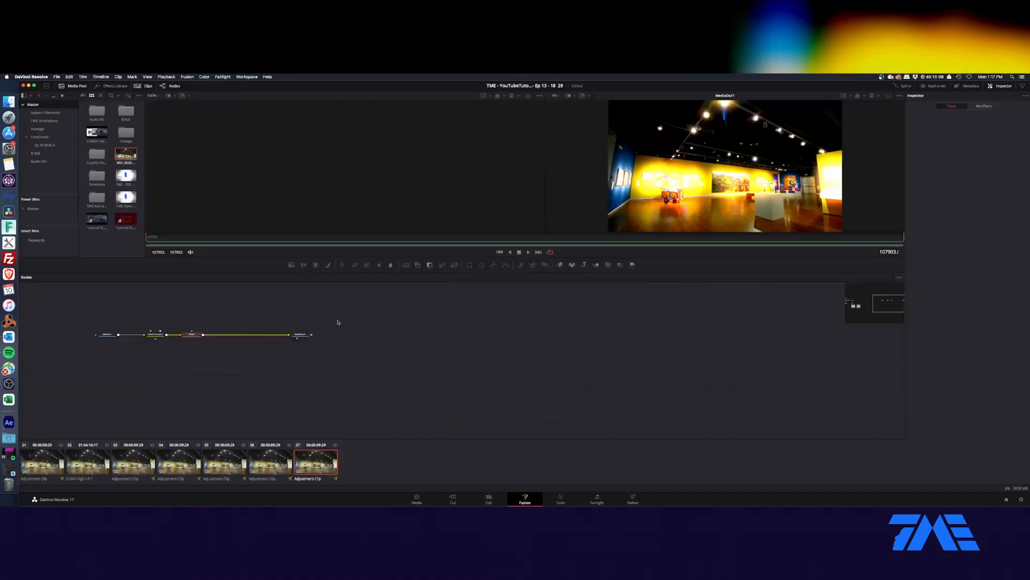
key(BackSpace)
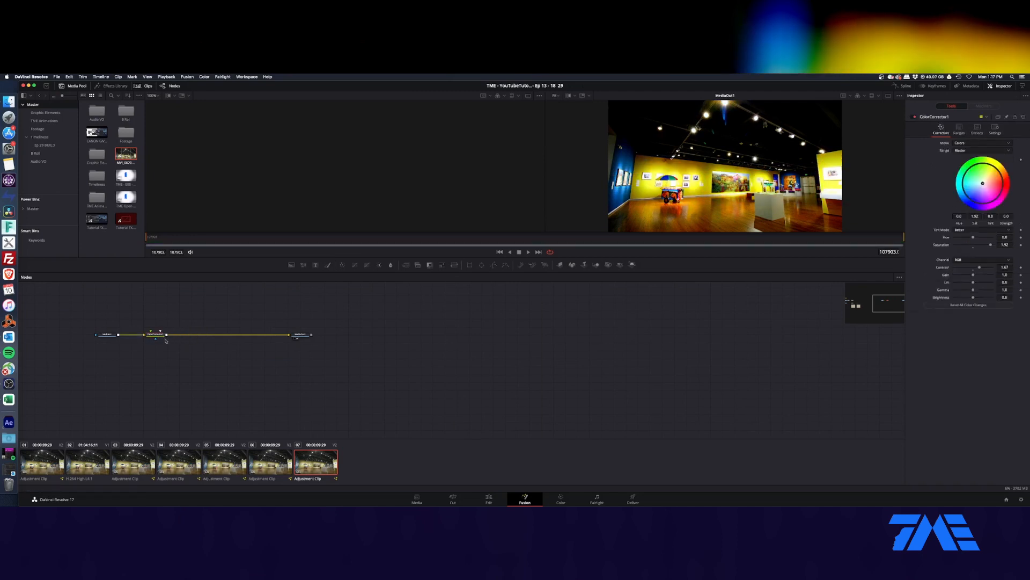
Lower ColorCorrector1's saturation to 0.5, reduce its gamma, and return to the Edit page.
drag(987, 244, 965, 244)
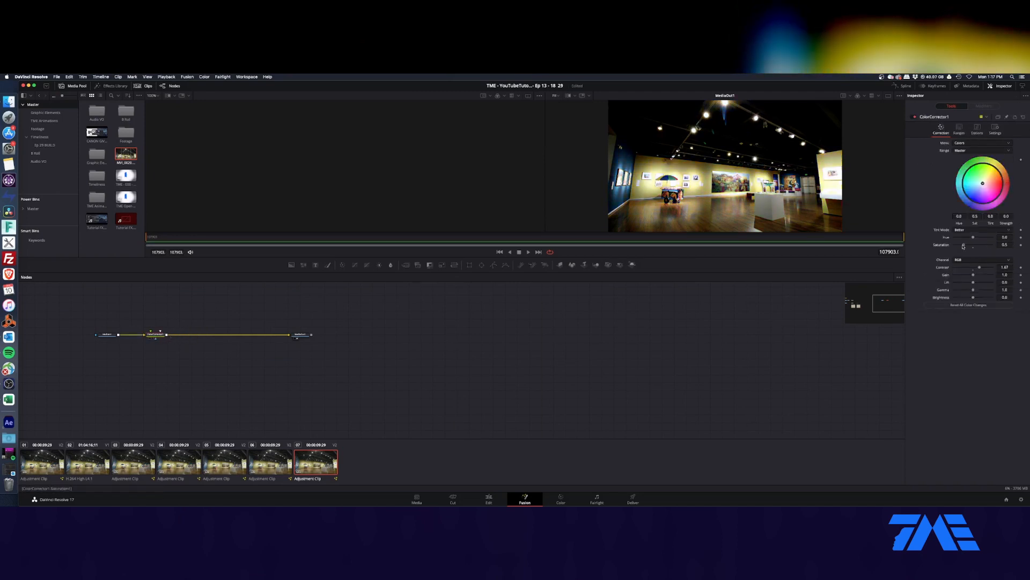
drag(974, 290, 965, 290)
click(494, 497)
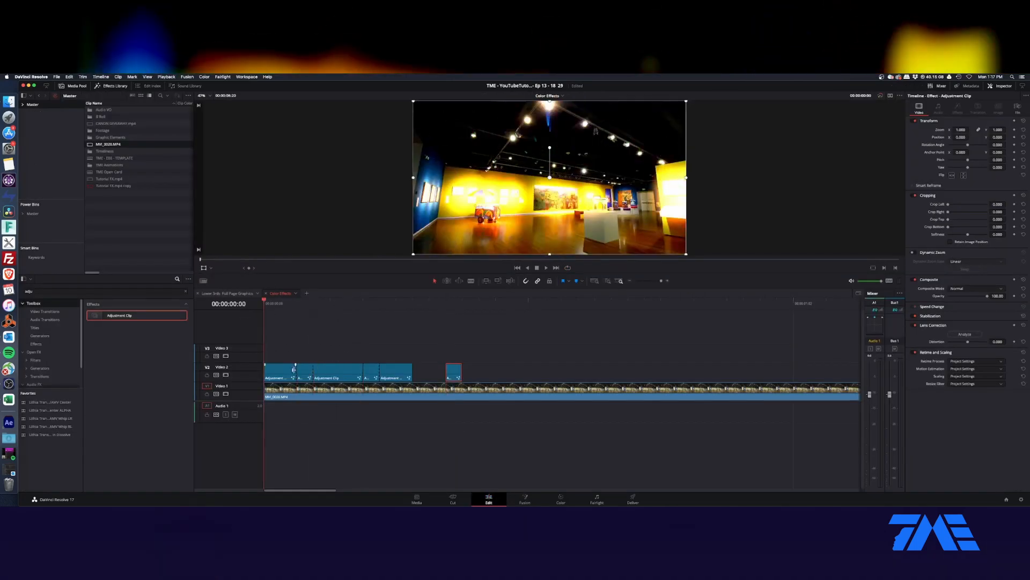
Play the flicker sequence from the timeline start twice and return the playhead to the first frame.
key(space)
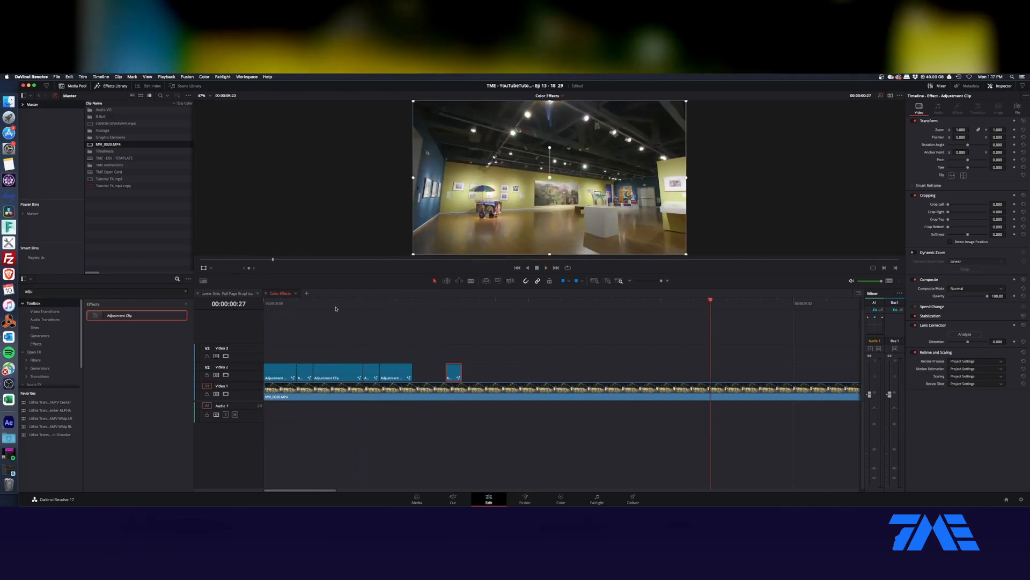
key(space)
click(264, 304)
key(space)
key(space)
key(Home)
Select all Adjustment Clip segments on Video 2 and play the sequence up to 00:00:00:15.
drag(470, 341, 284, 374)
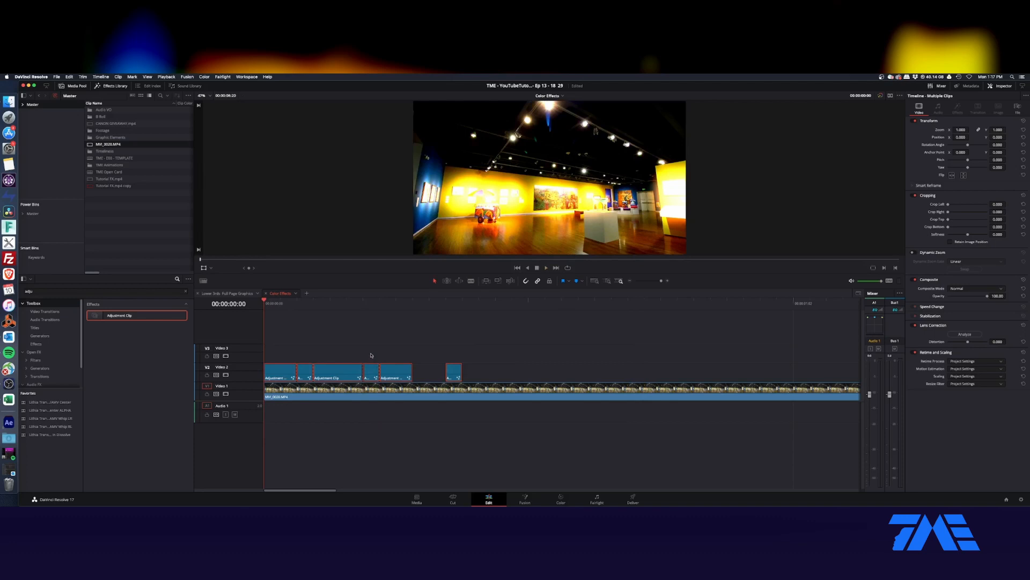
key(space)
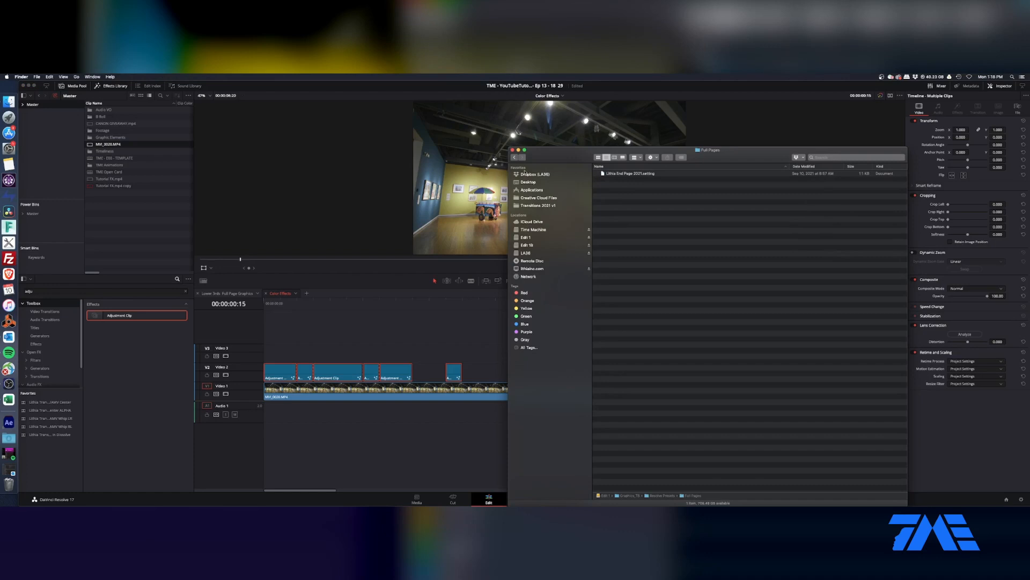
Browse the Resolve Presets folder in Finder, looking into LA36 Timeline DRTs, and open its Special Effects subfolder.
click(515, 157)
click(621, 186)
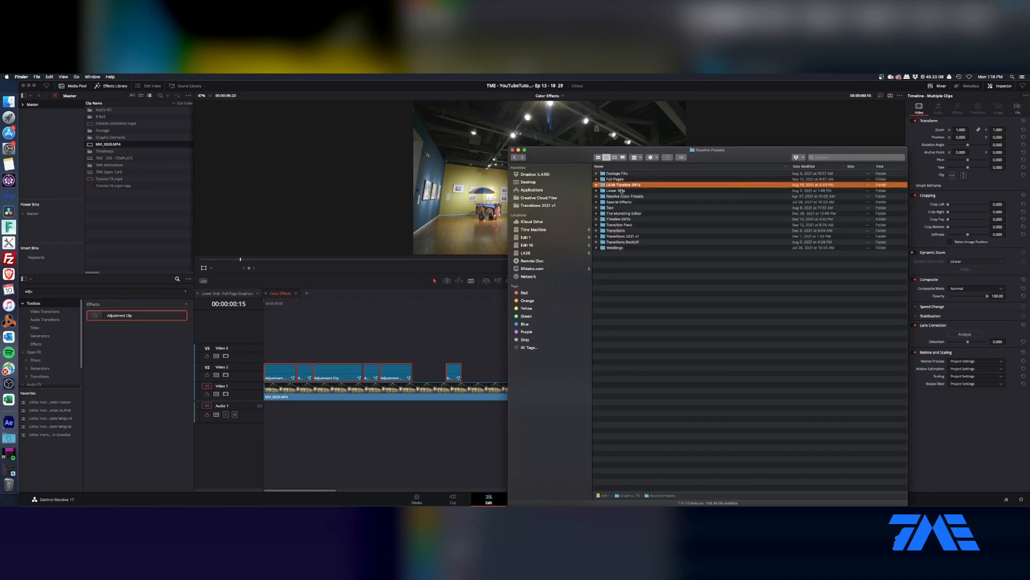
double_click(621, 185)
click(514, 159)
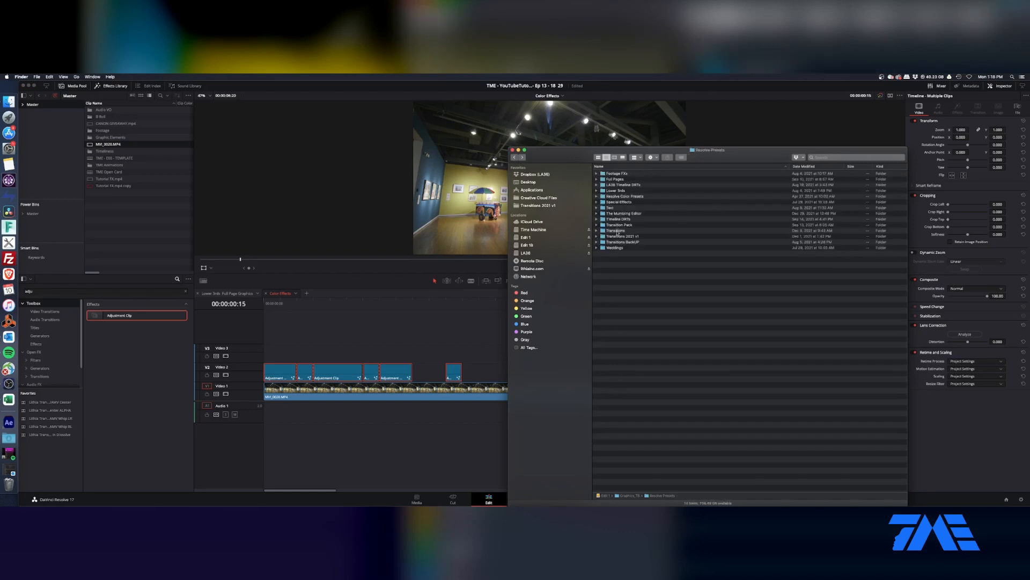
double_click(619, 202)
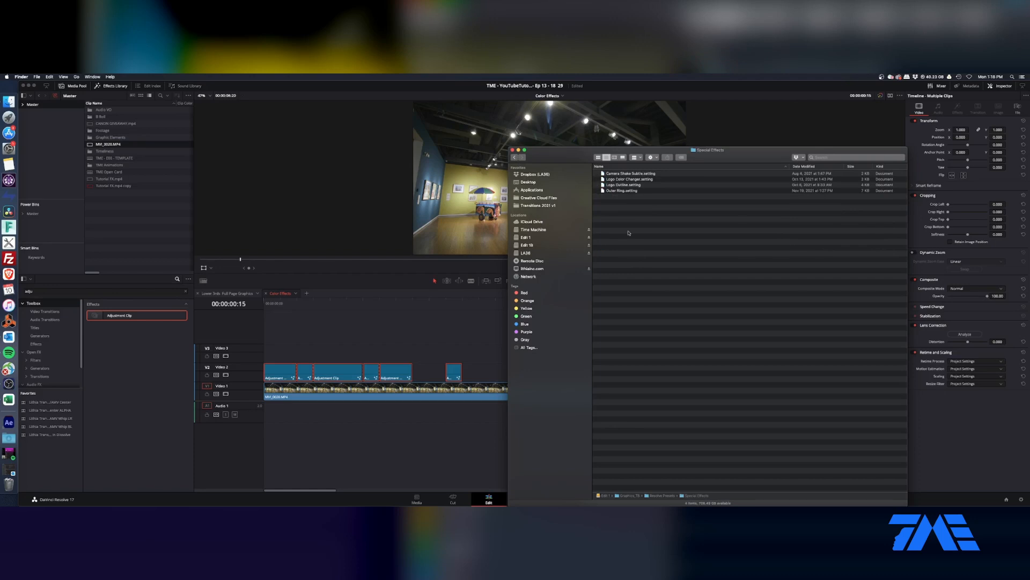